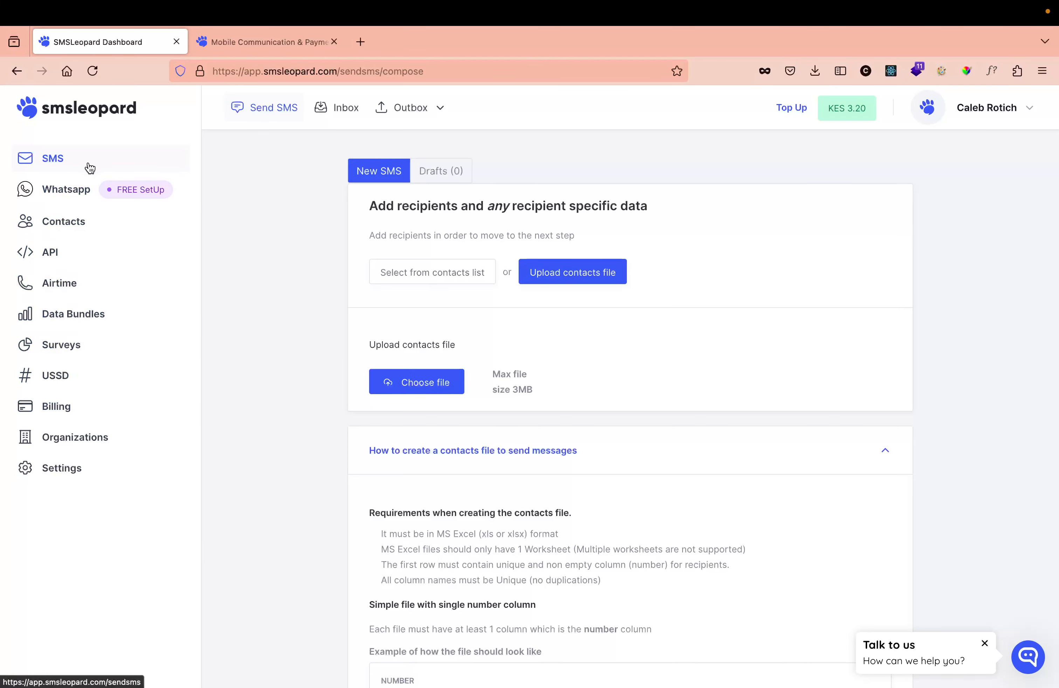
- Open the WhatsApp messaging section and highlight the sender WhatsApp number shown above the templates
left_click(81, 197)
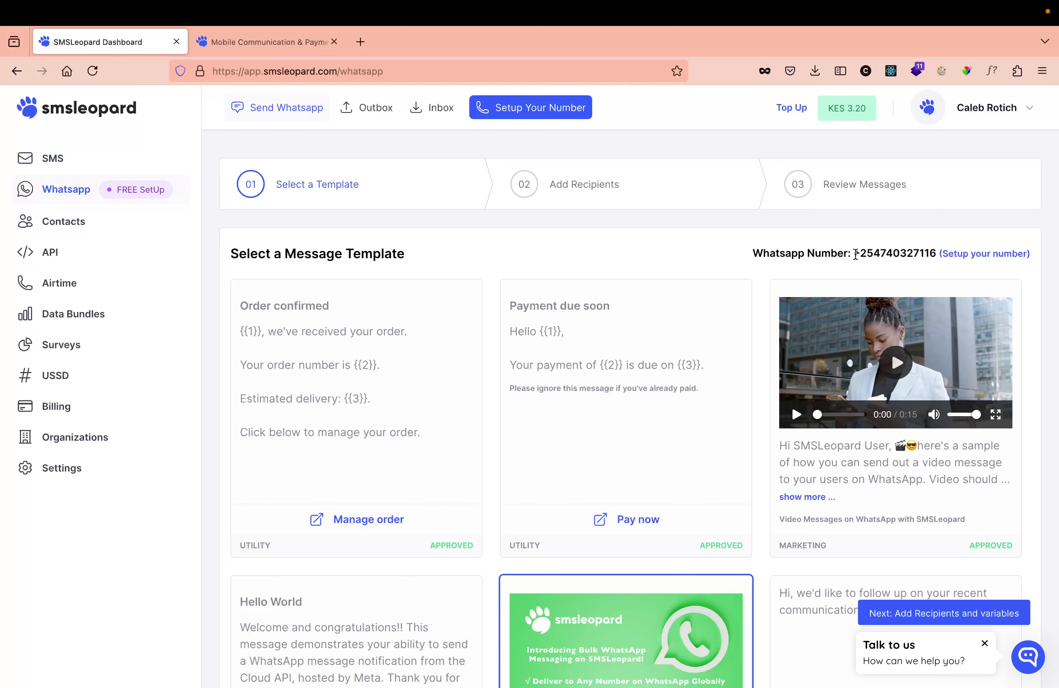
left_click_drag(852, 255, 938, 254)
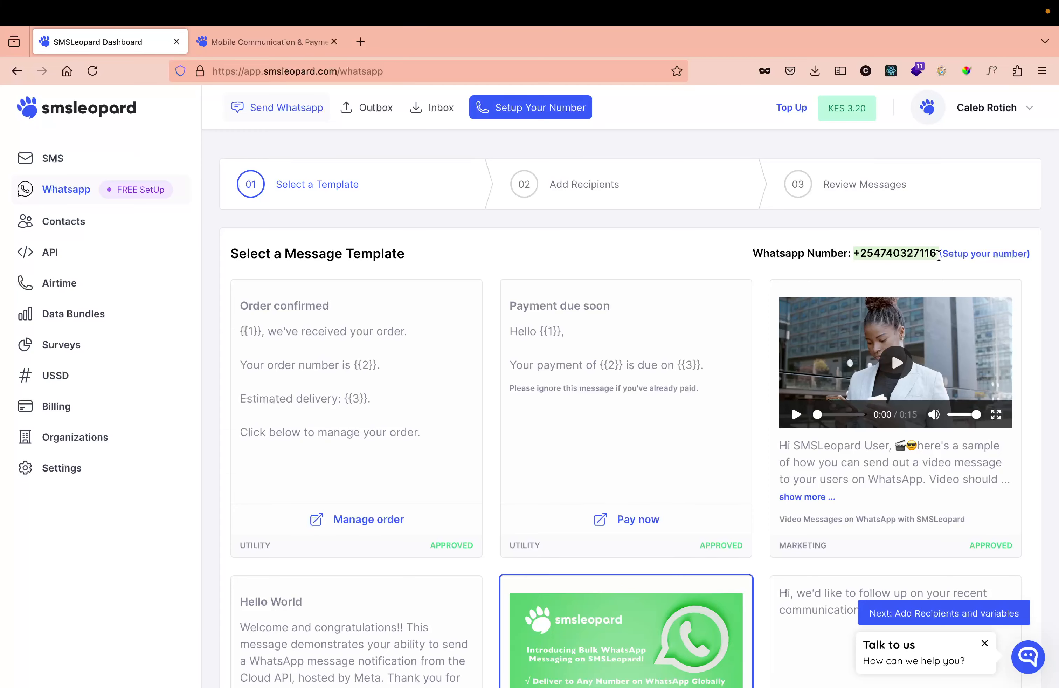
left_click(669, 241)
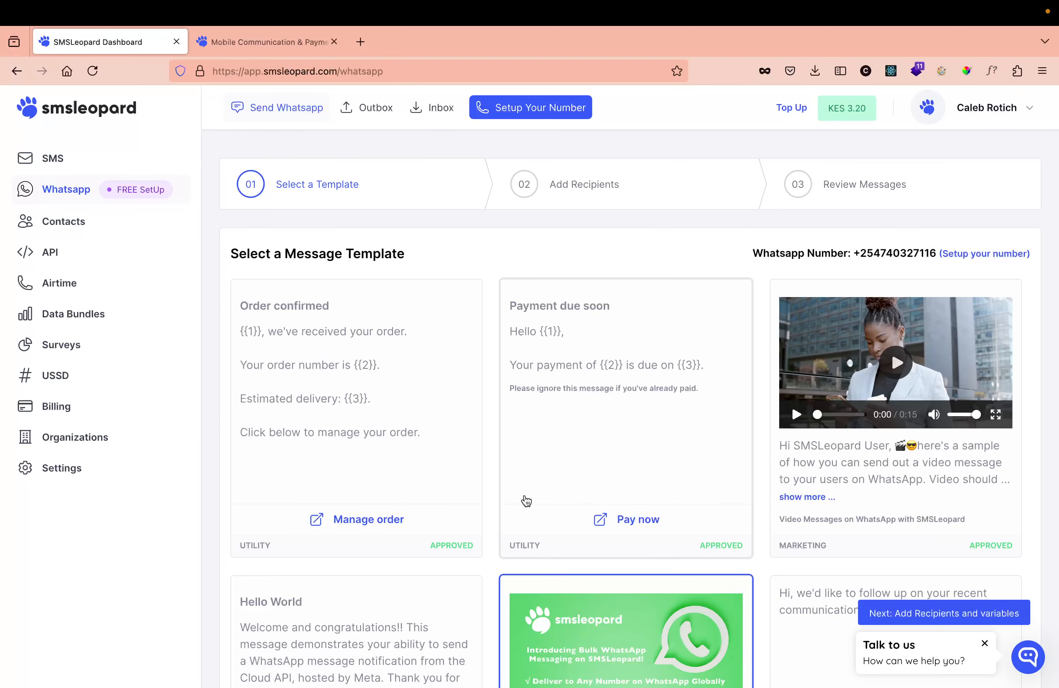
- Examine the available WhatsApp message templates, including their wording, variables, categories and approval status
scroll(527, 501, "down", 8)
scroll(527, 501, "down", 7)
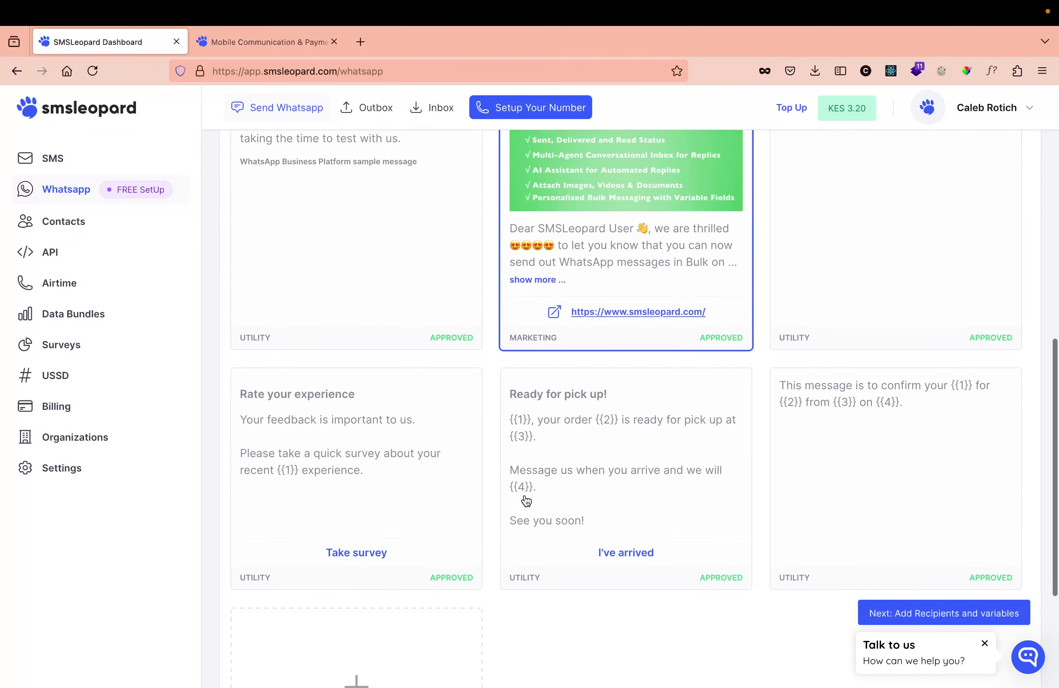
scroll(526, 500, "up", 9)
scroll(525, 494, "up", 6)
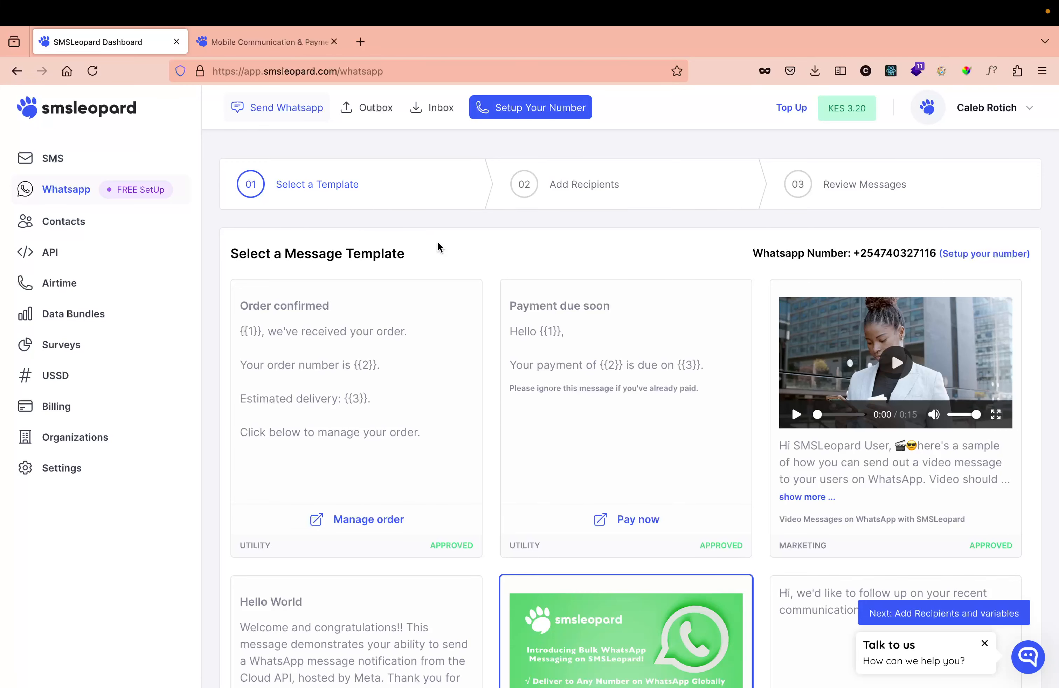
scroll(438, 242, "down", 1)
scroll(439, 242, "up", 1)
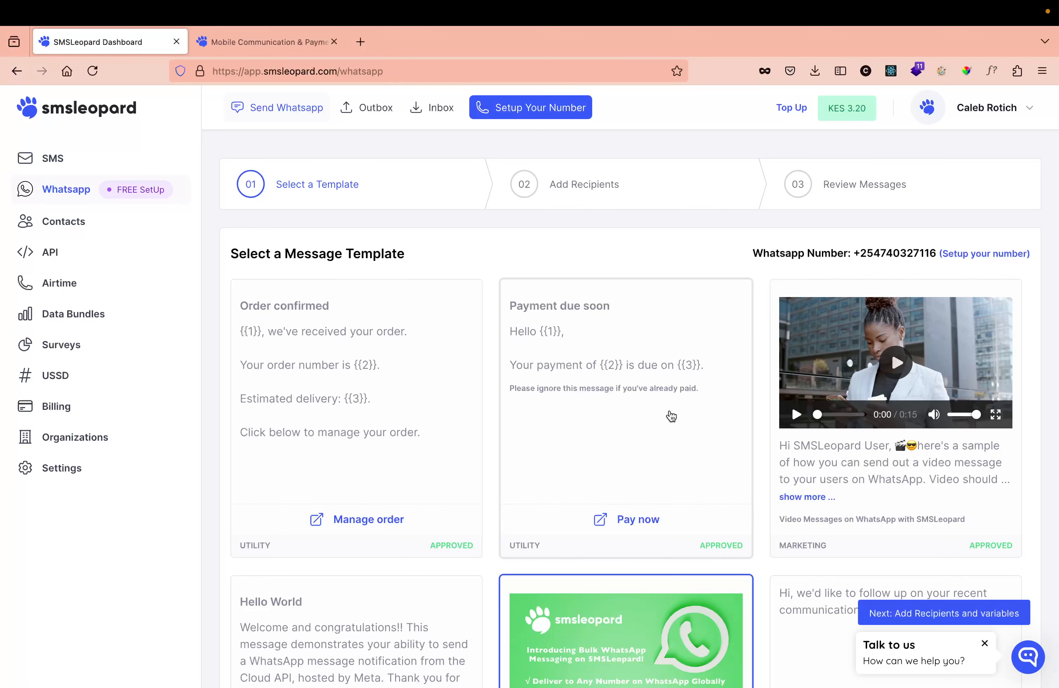
scroll(671, 417, "down", 3)
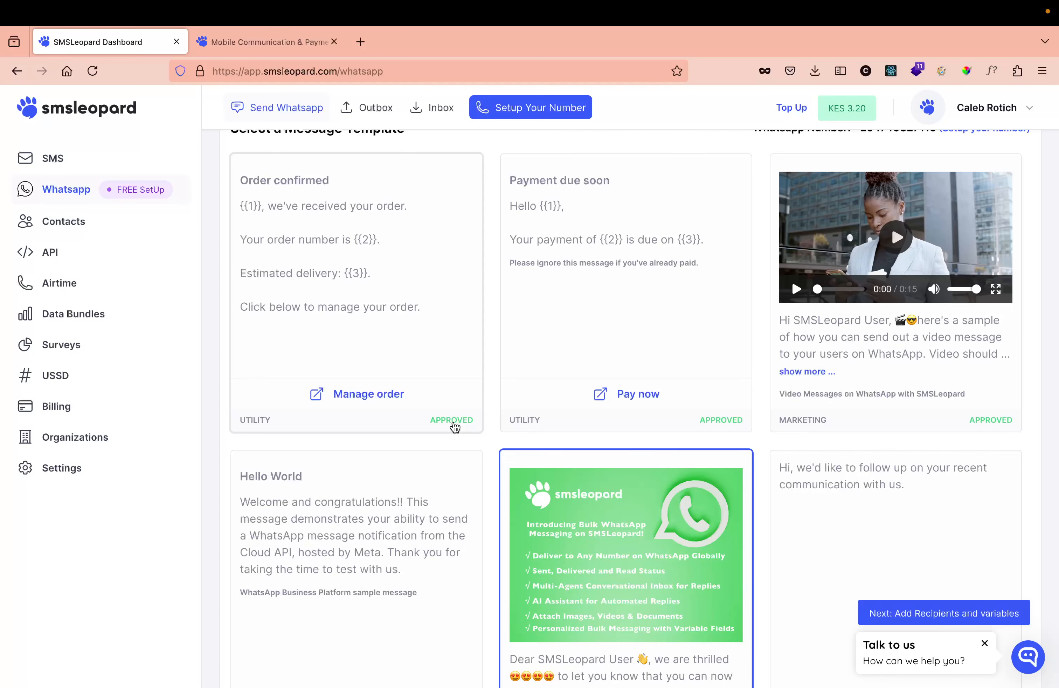
scroll(454, 427, "up", 2)
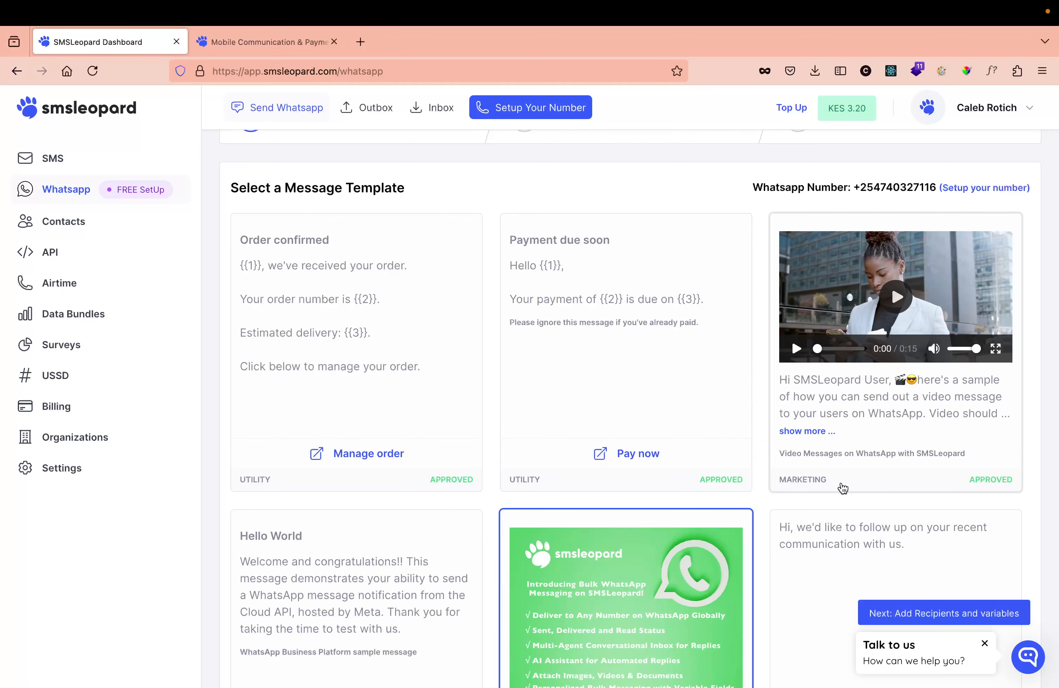
scroll(813, 491, "up", 3)
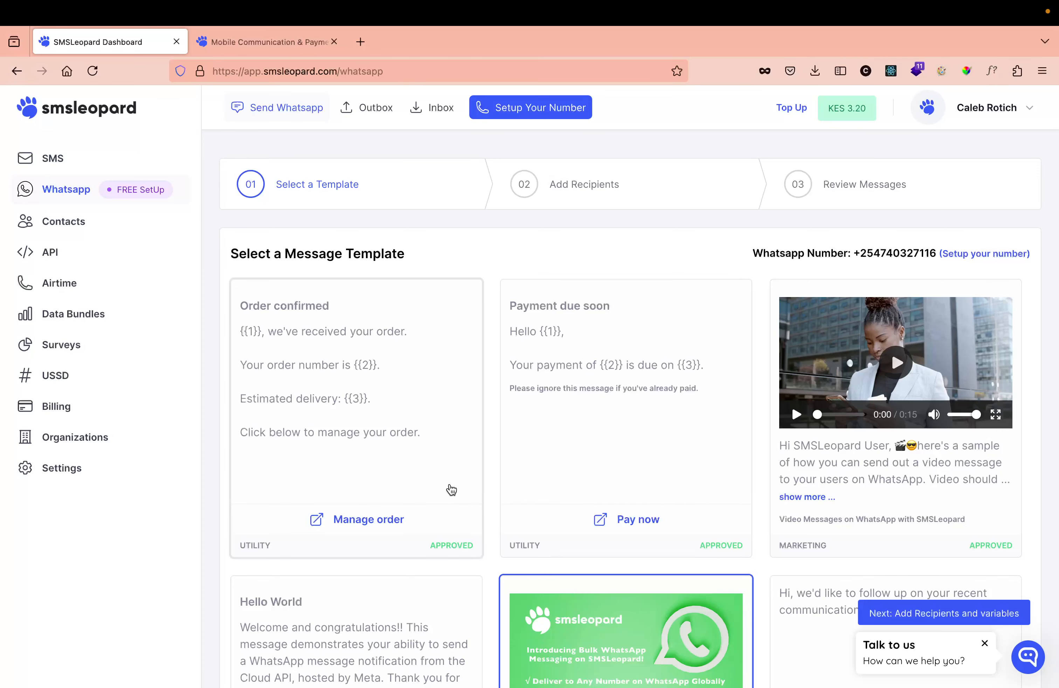
scroll(489, 480, "down", 2)
scroll(489, 480, "up", 2)
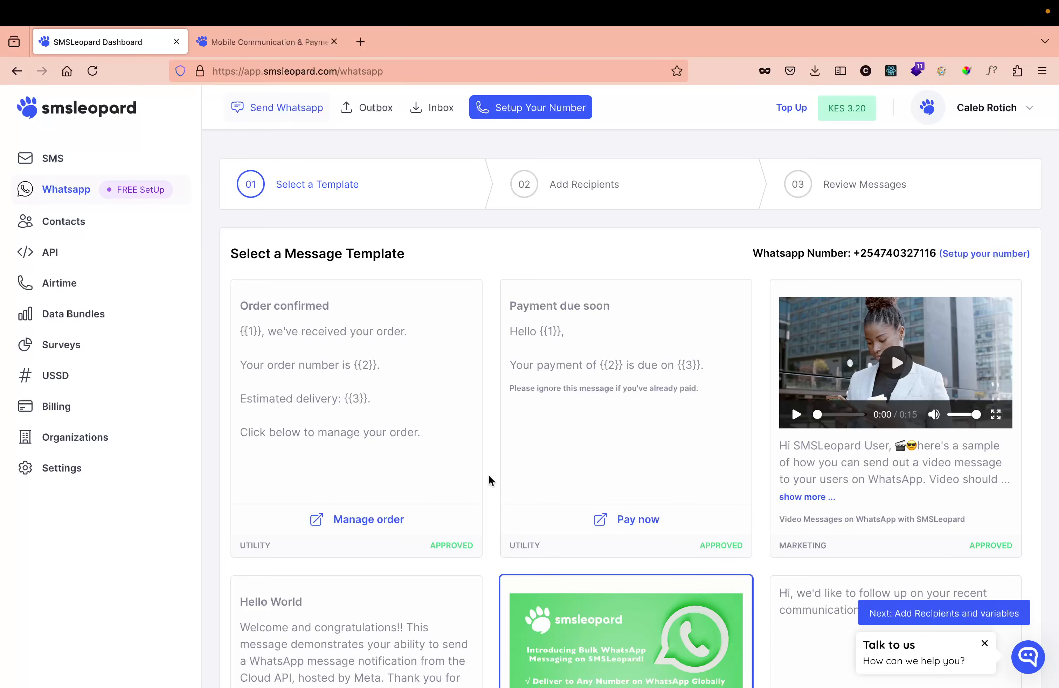
scroll(488, 475, "down", 5)
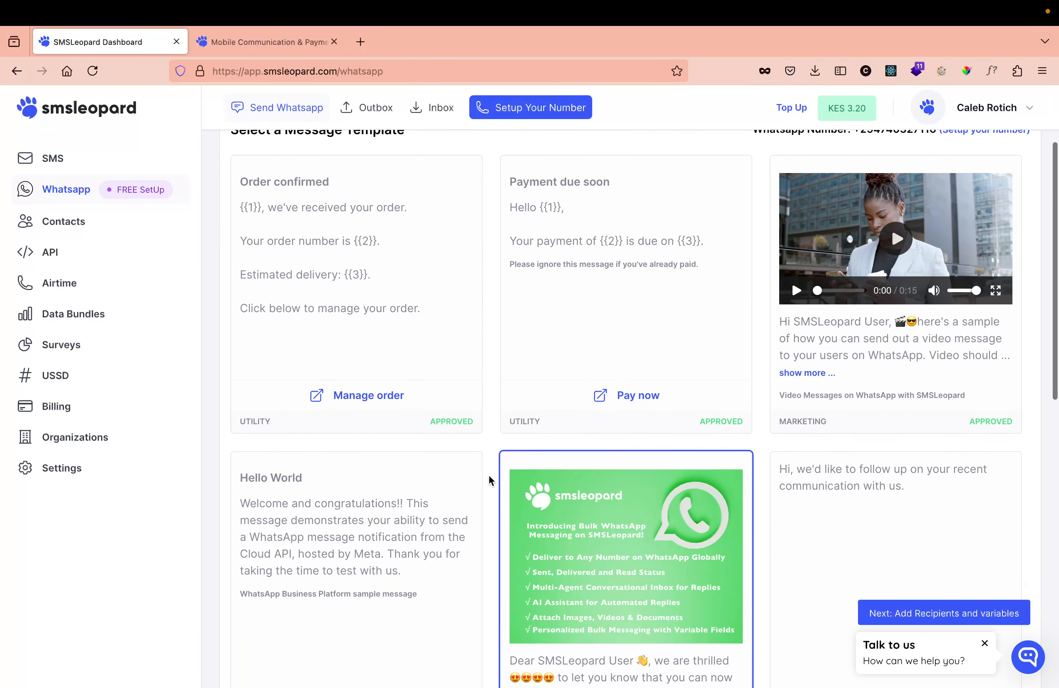
scroll(488, 475, "down", 10)
scroll(488, 475, "up", 15)
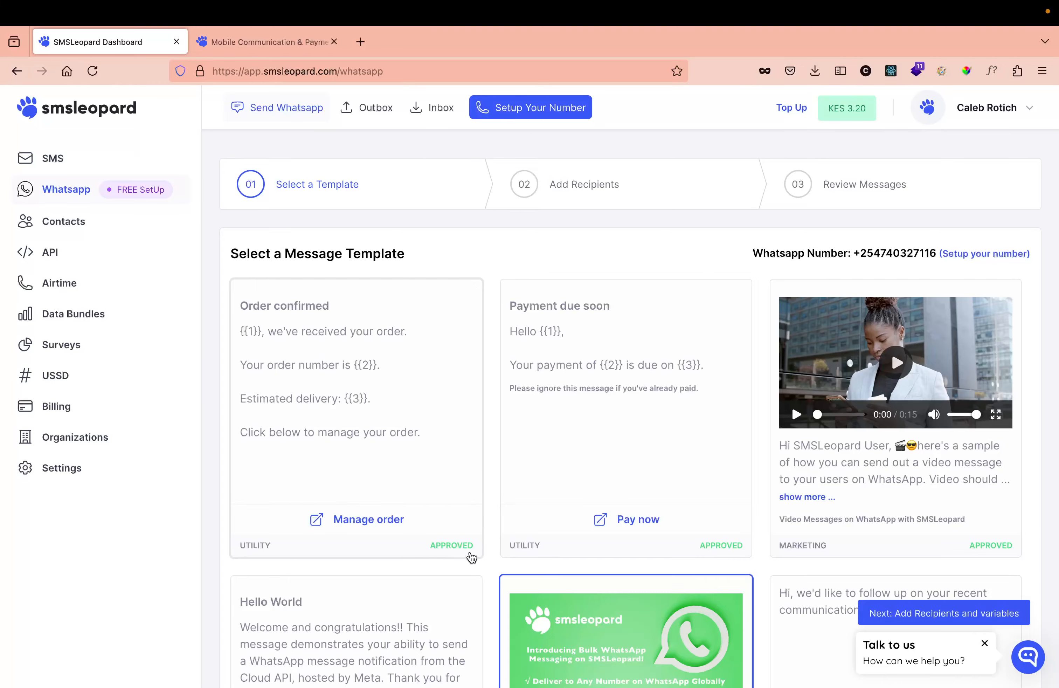
scroll(487, 558, "down", 8)
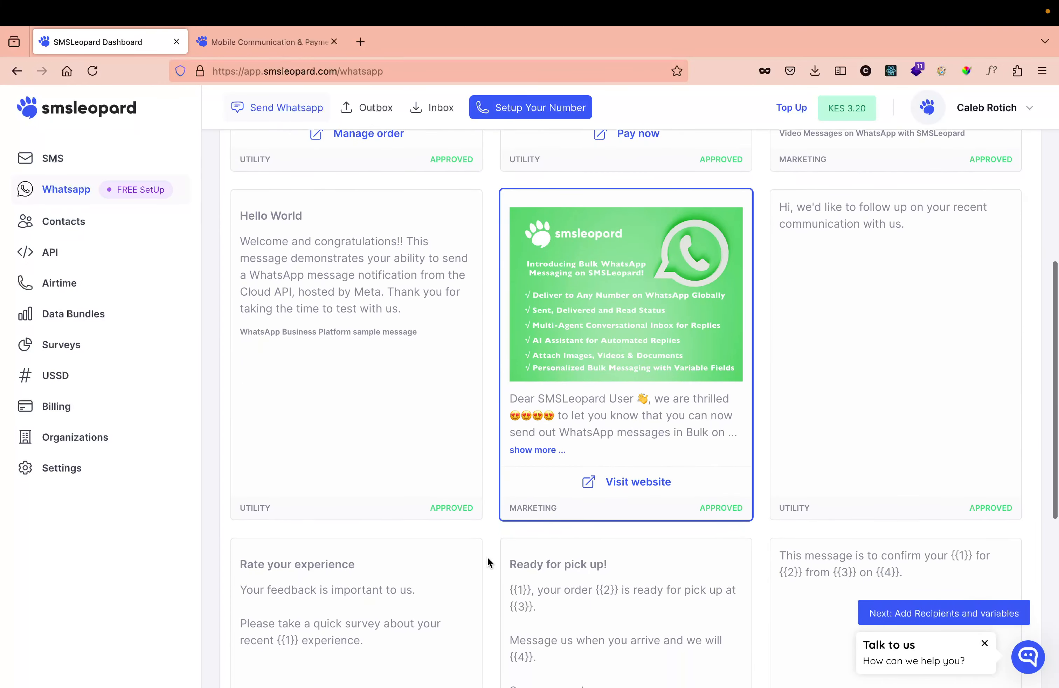
scroll(487, 557, "down", 6)
scroll(487, 557, "up", 14)
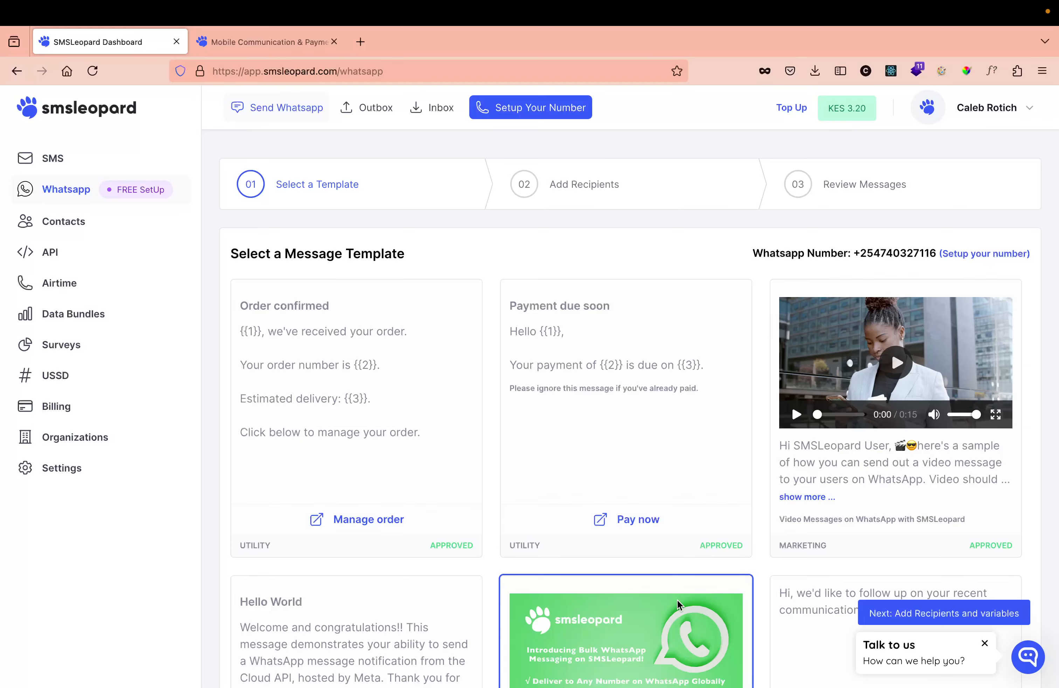
scroll(677, 599, "down", 5)
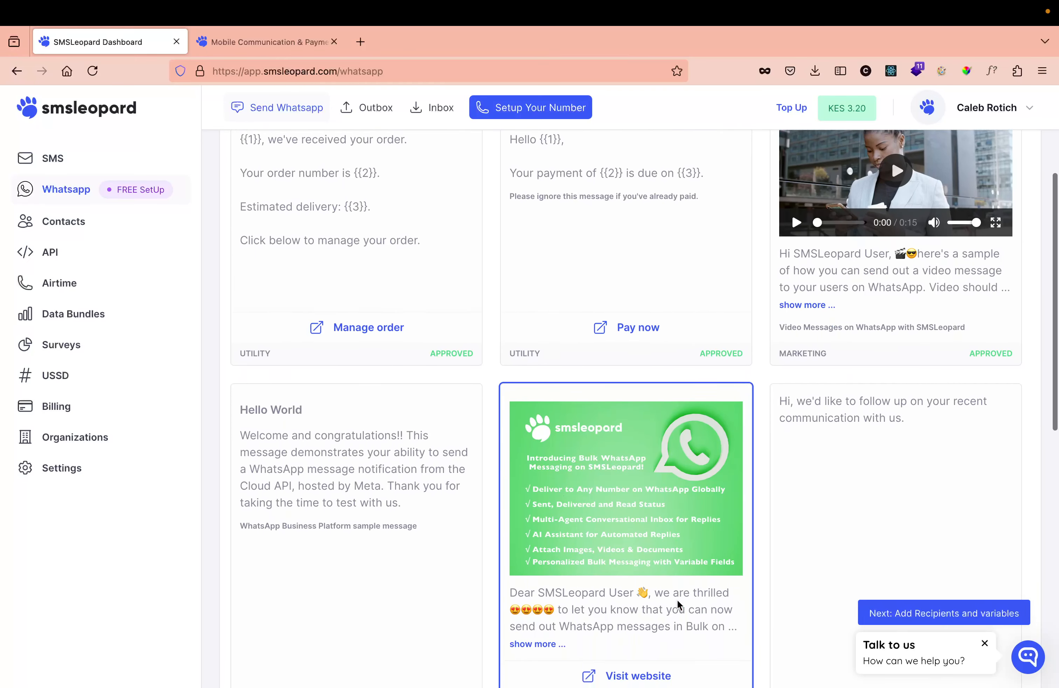
scroll(677, 600, "down", 4)
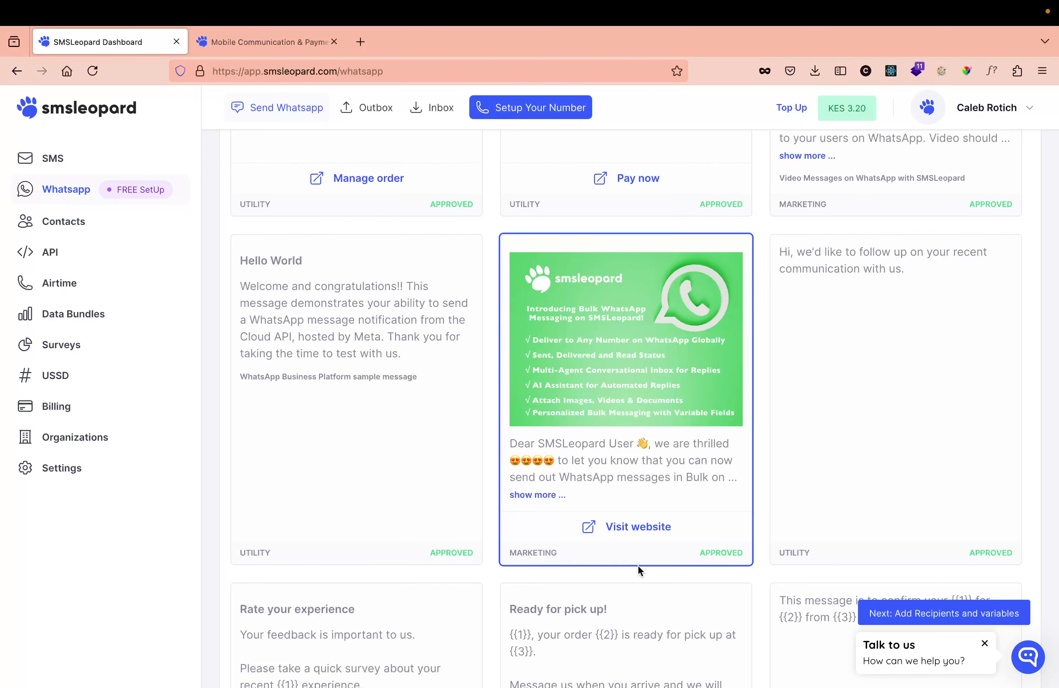
scroll(638, 566, "up", 10)
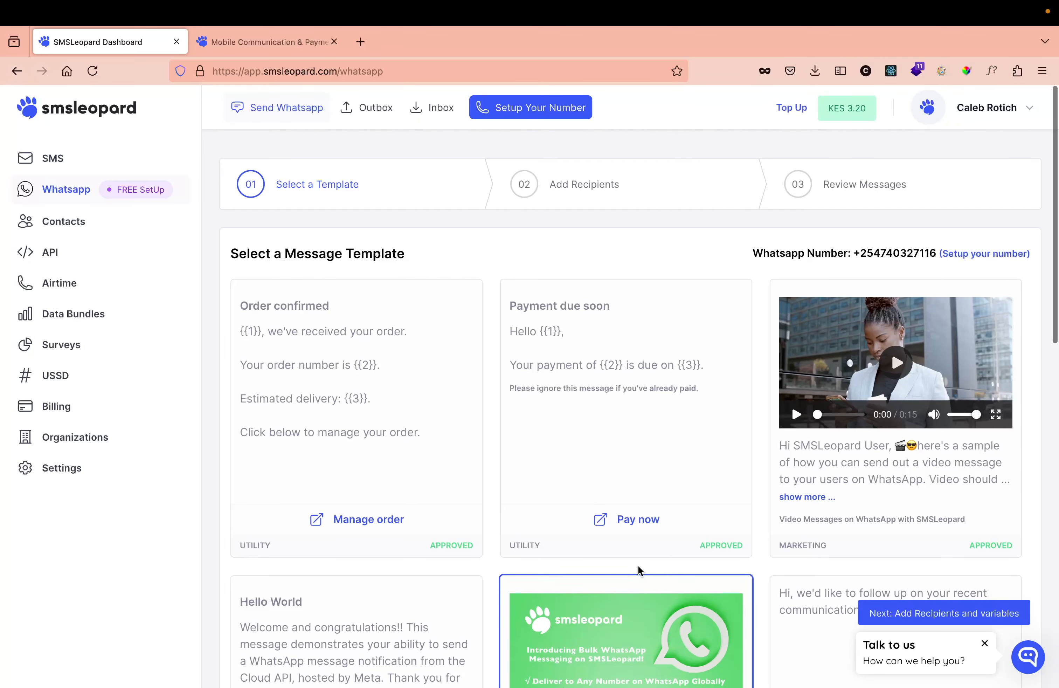
- Try selecting the Order confirmed template and the Payment due soon template
left_click(283, 349)
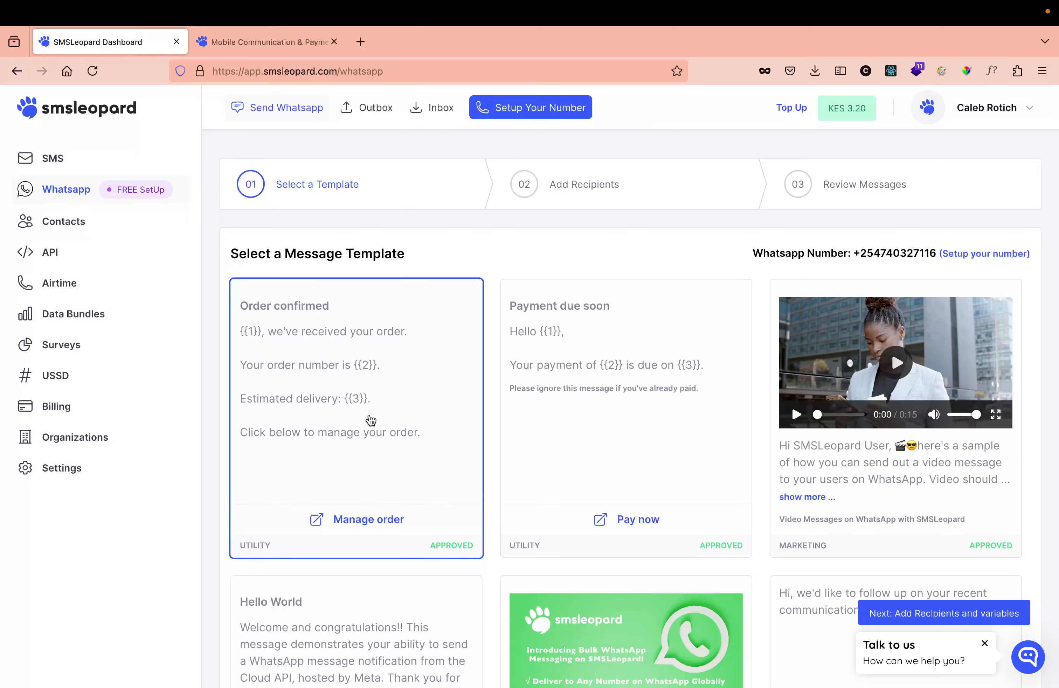
scroll(371, 420, "down", 15)
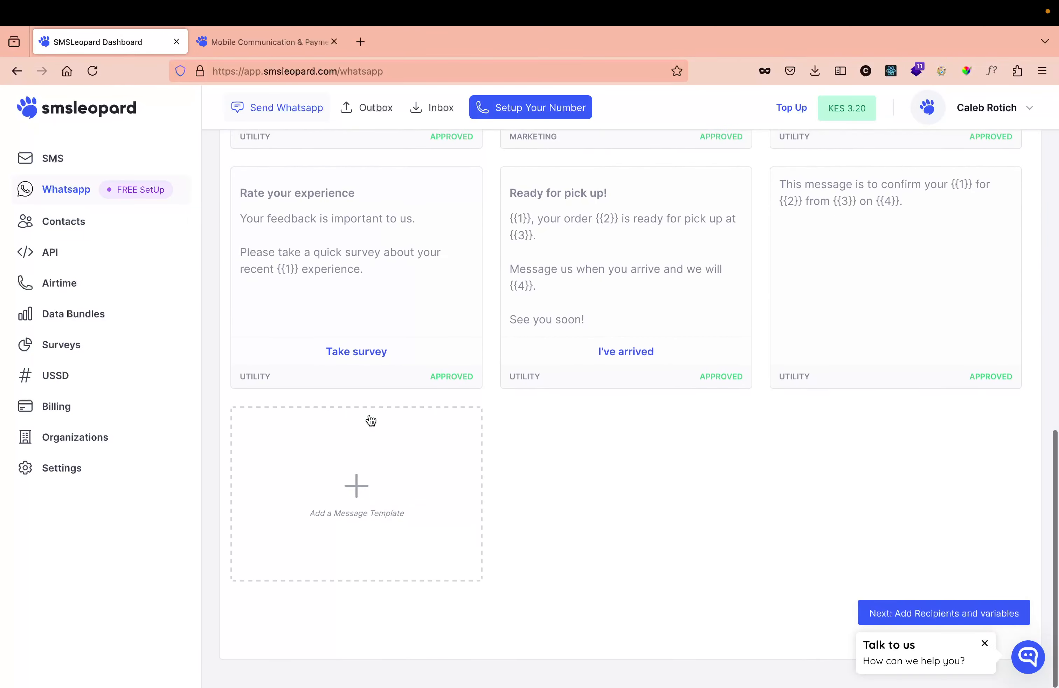
scroll(369, 420, "up", 15)
left_click(692, 397)
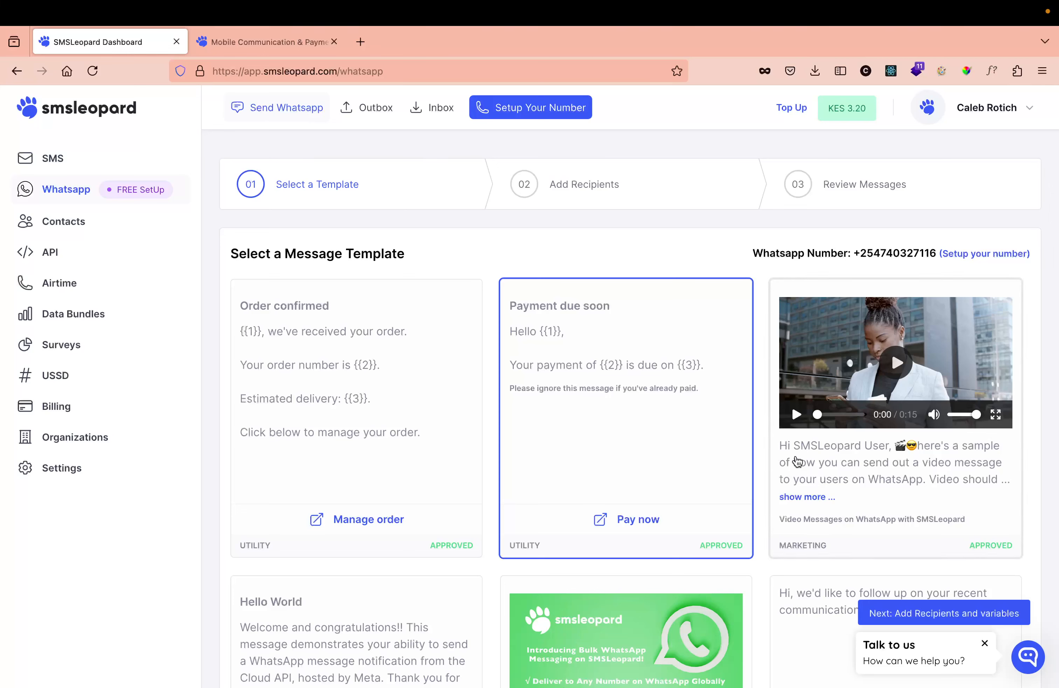
- Choose the marketing video message template for sending and attach the file video-messsage.mp4 as its video
left_click(839, 466)
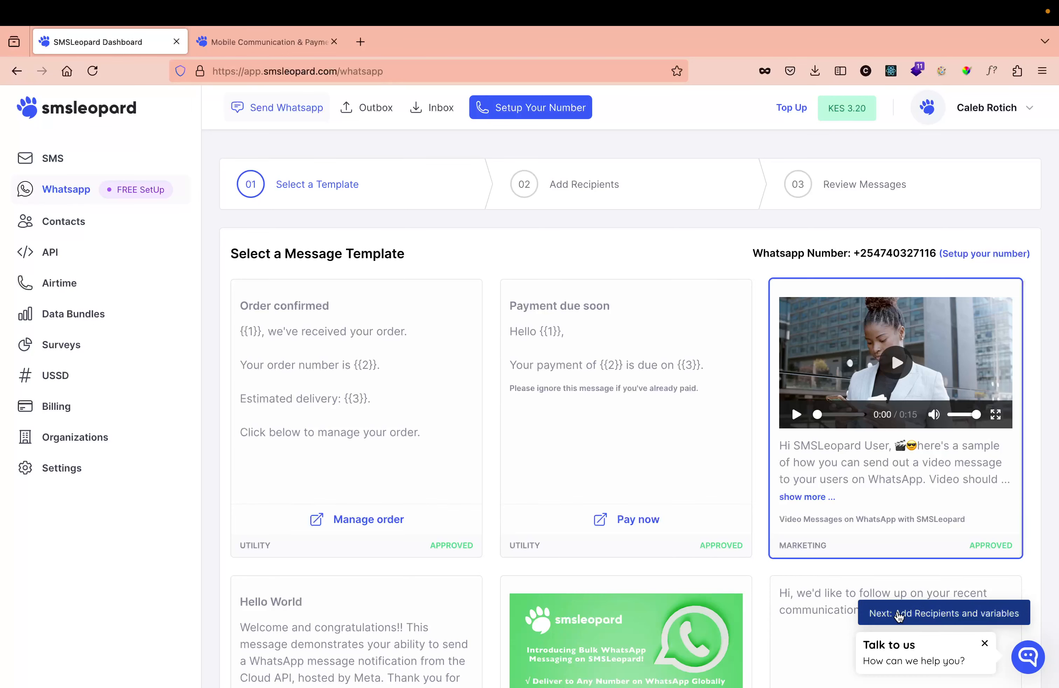
left_click(924, 619)
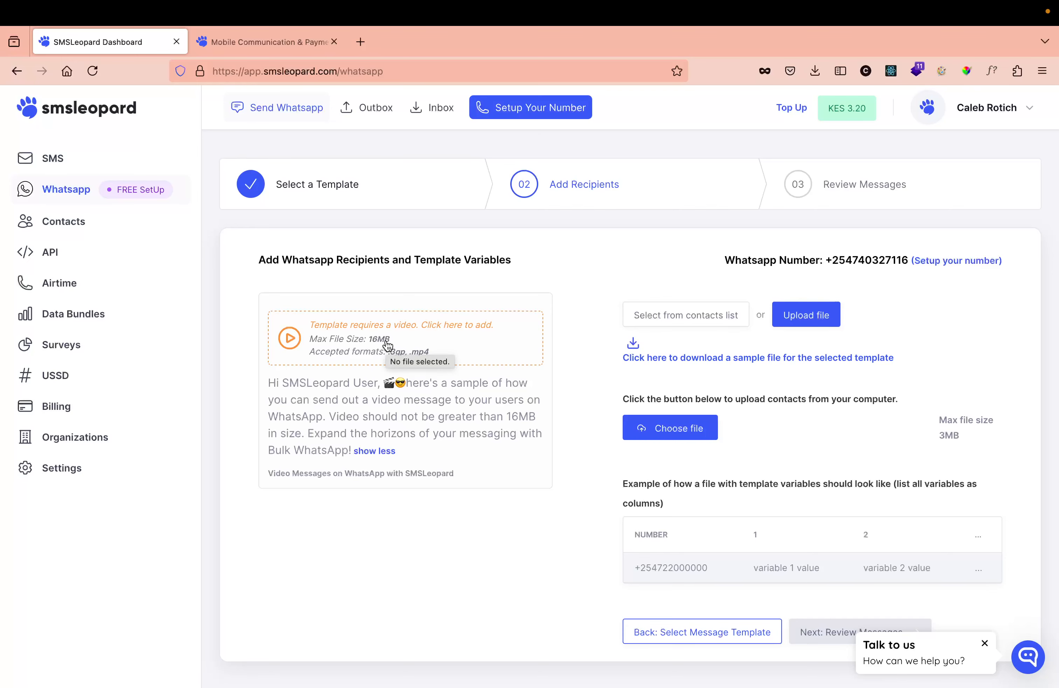
left_click(355, 343)
left_click(176, 304)
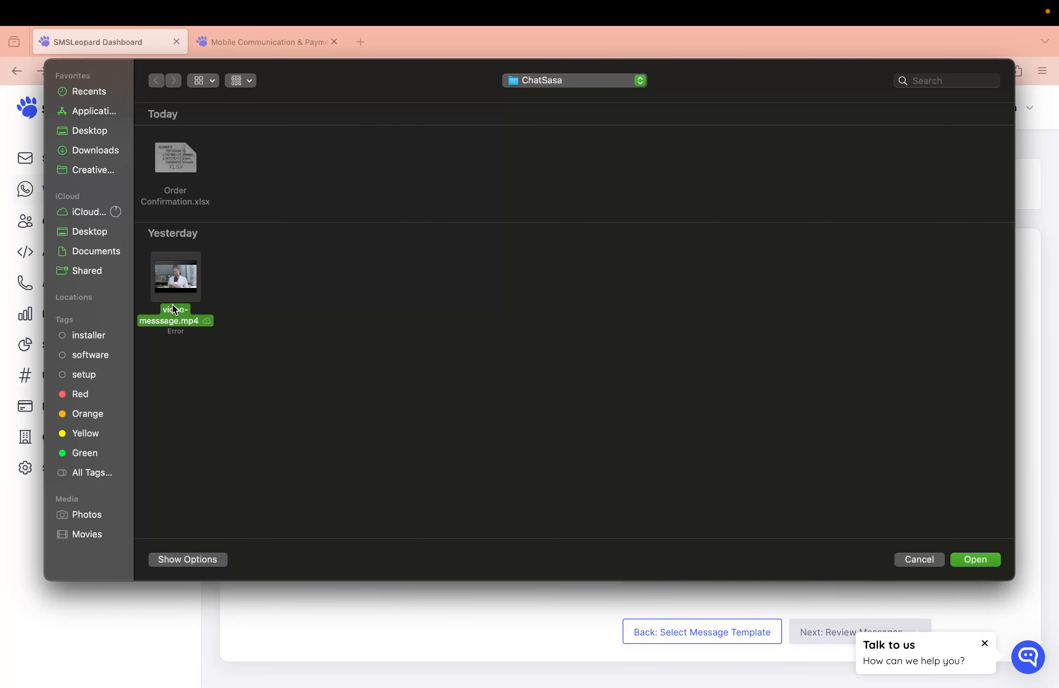
left_click(972, 560)
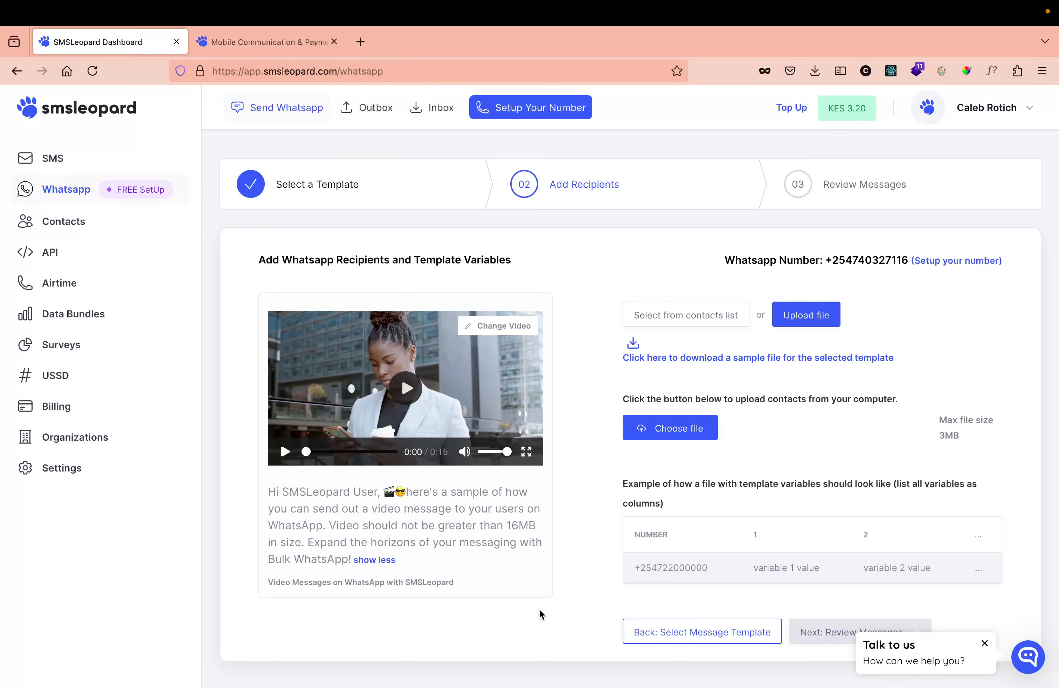
- Set recipients to come from the contacts list, using the Select Whatsapp Recipients option instead of all contacts
scroll(541, 615, "down", 1)
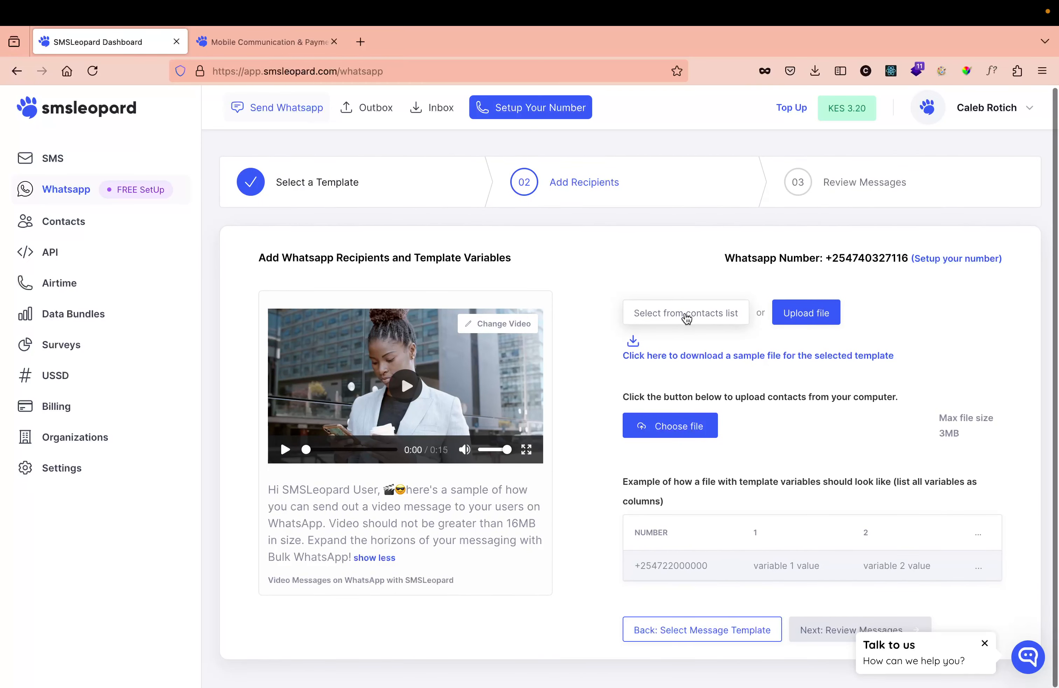
left_click(704, 318)
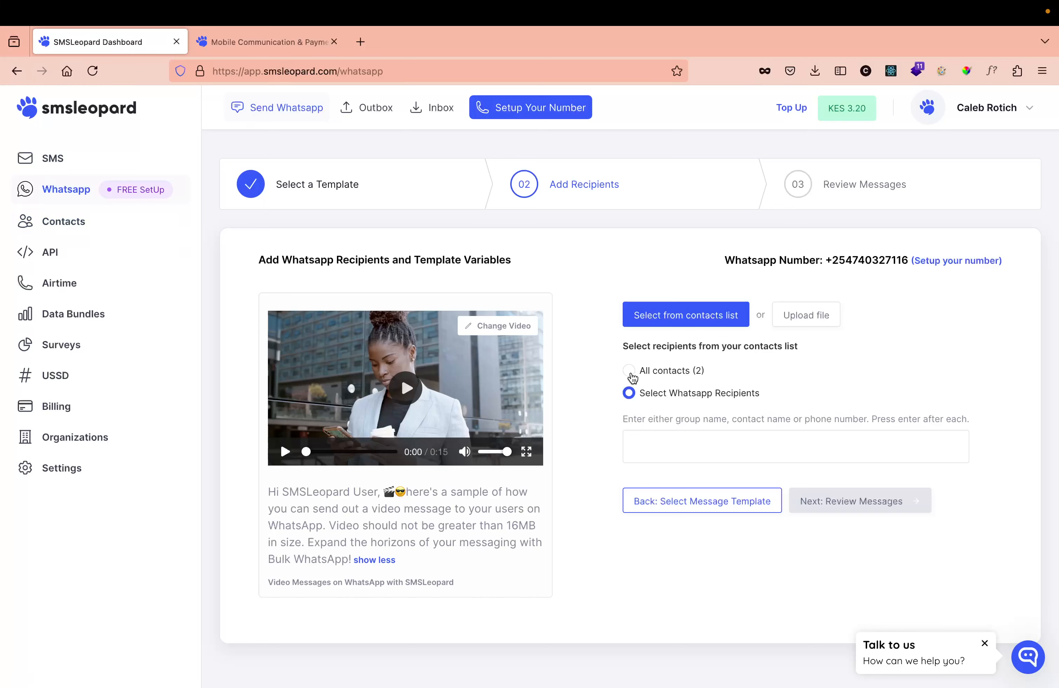
left_click(629, 370)
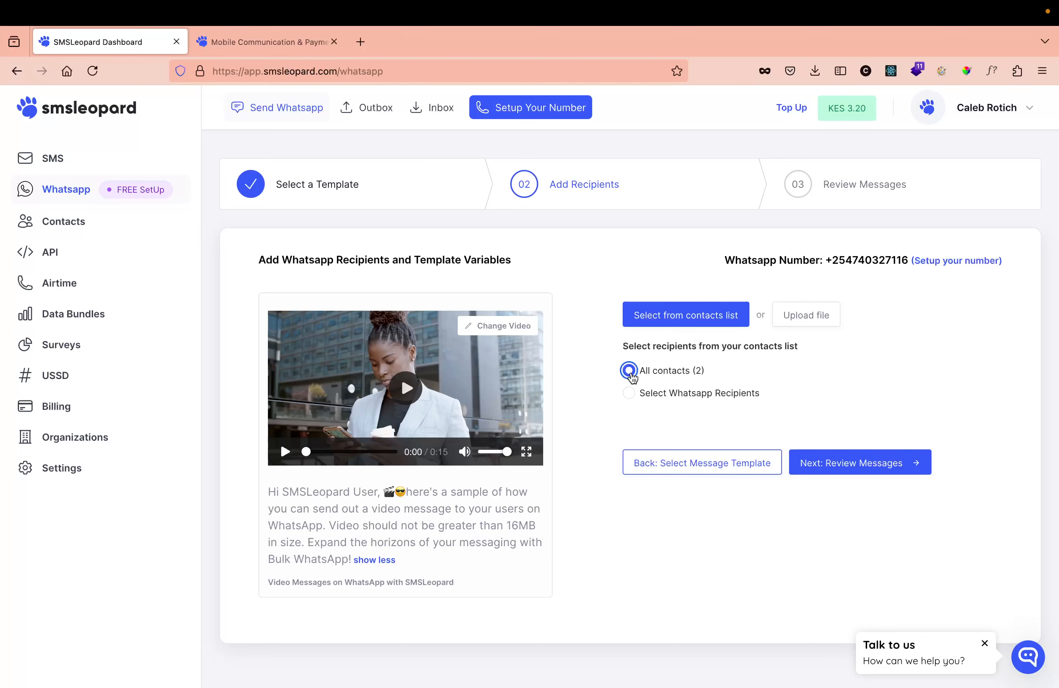
left_click(630, 393)
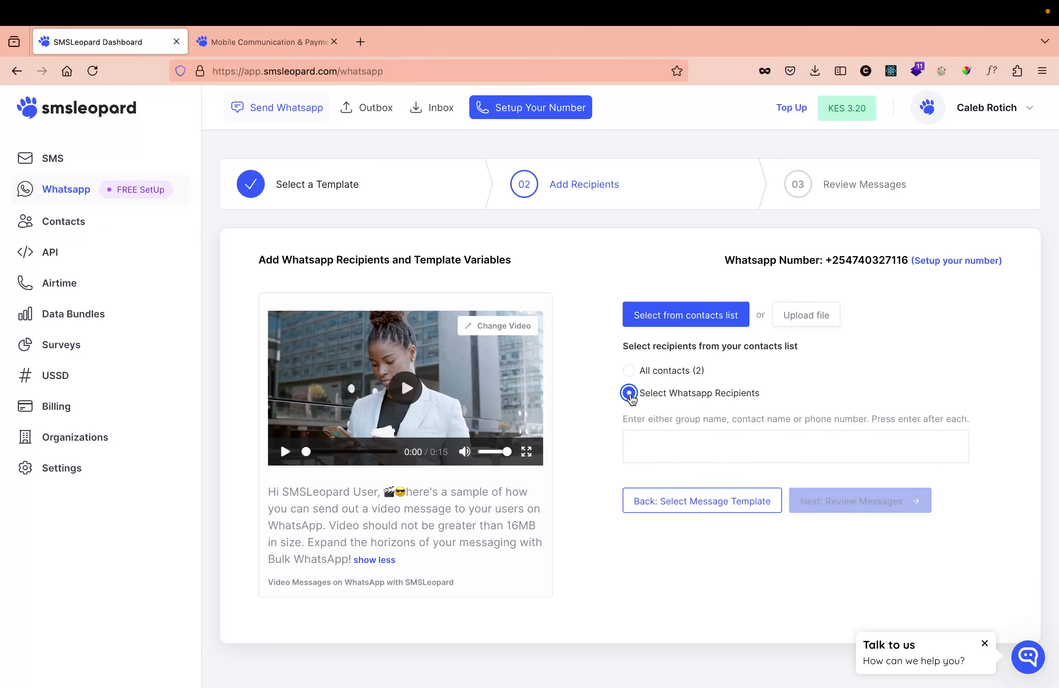
- Search the contacts list by the contact's first name and add the matching contact as a recipient
left_click(642, 445)
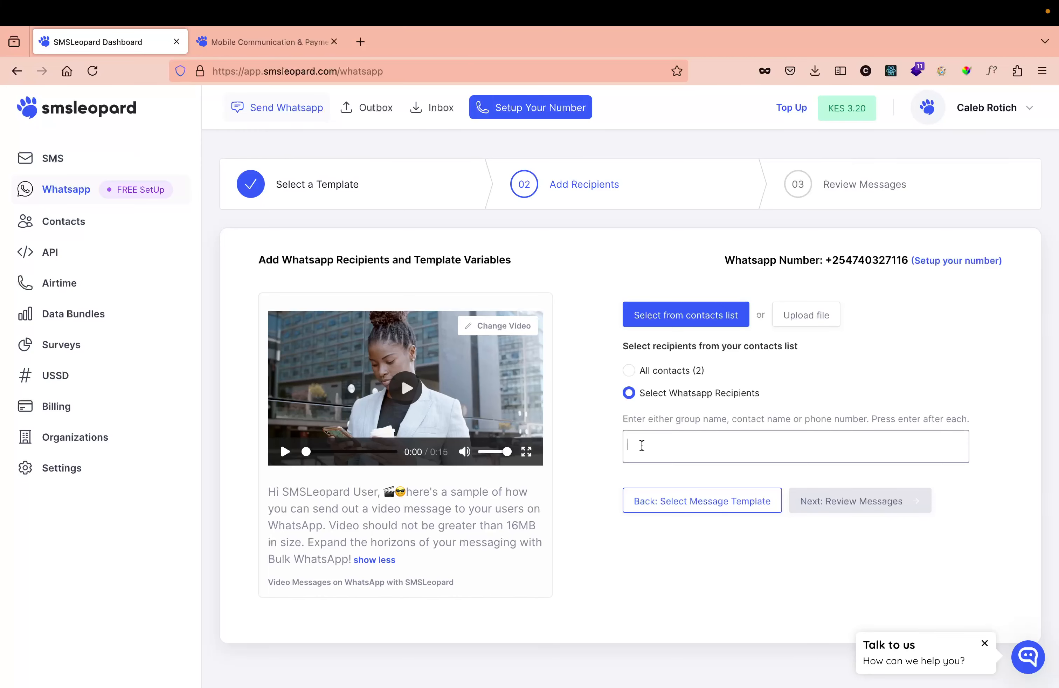
type("caleb")
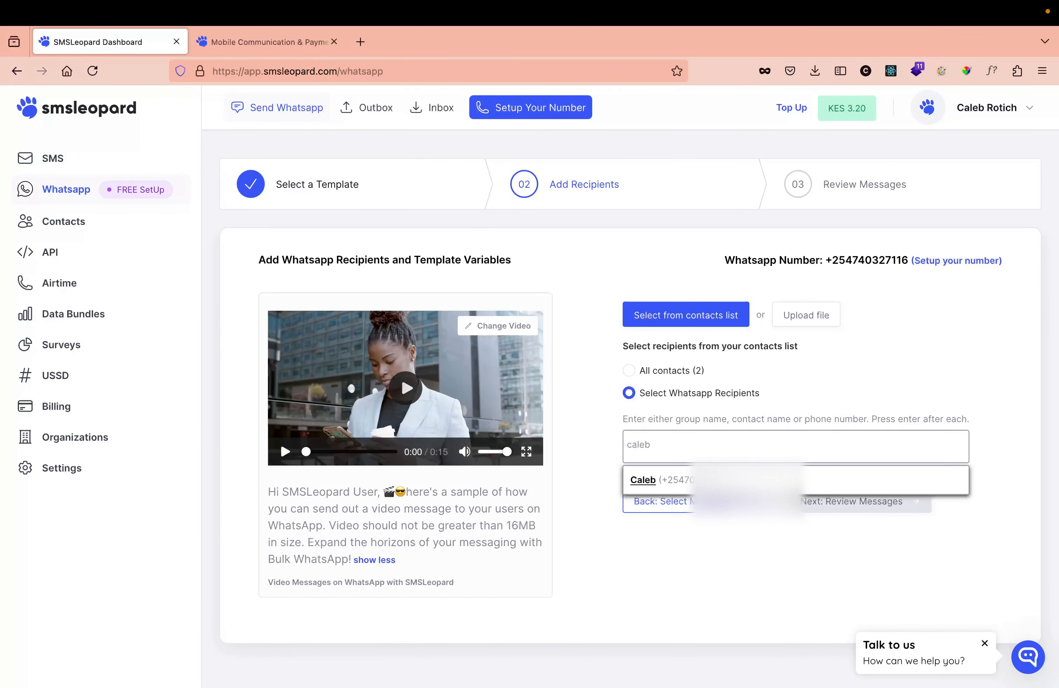
left_click(686, 480)
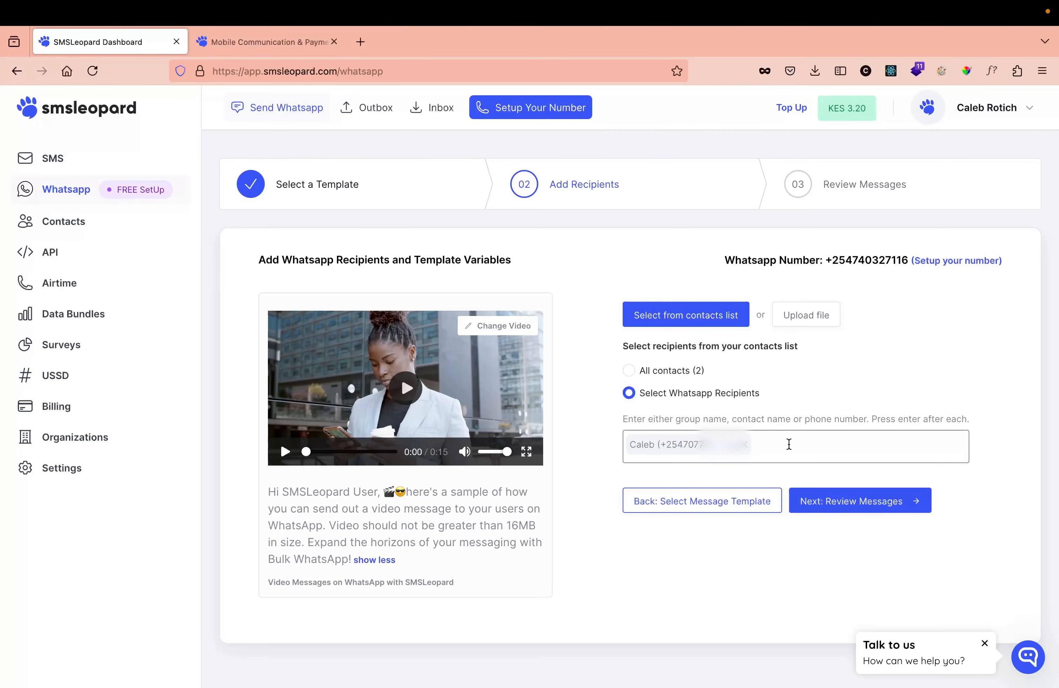
- Try entering part of a phone number as another recipient, clear it, and remove the added contact
type("0707")
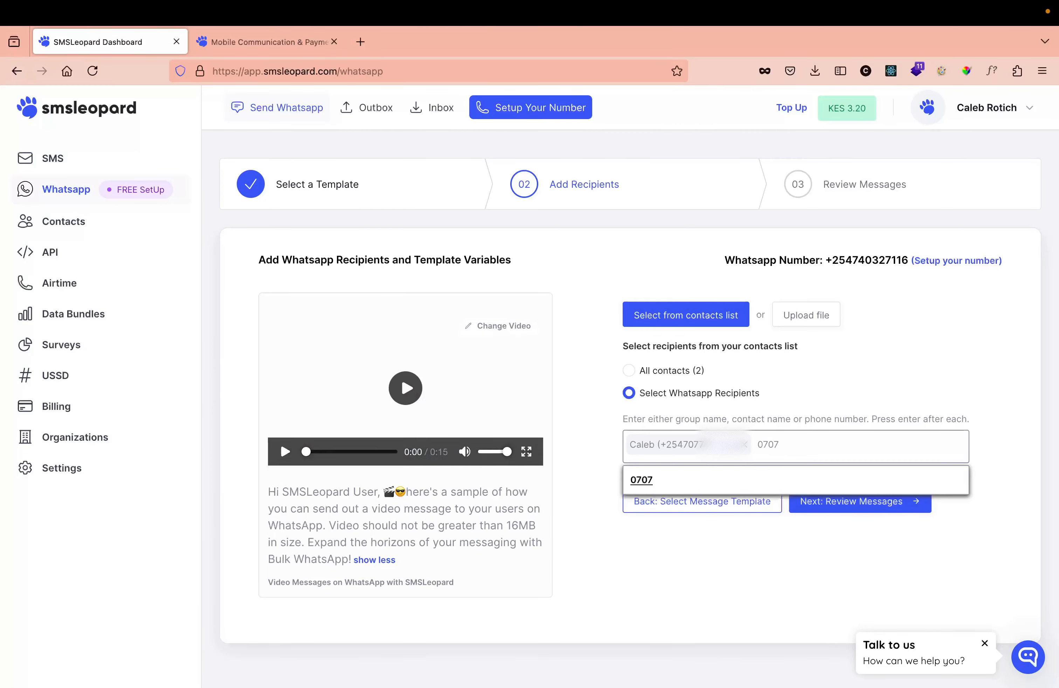
type("345")
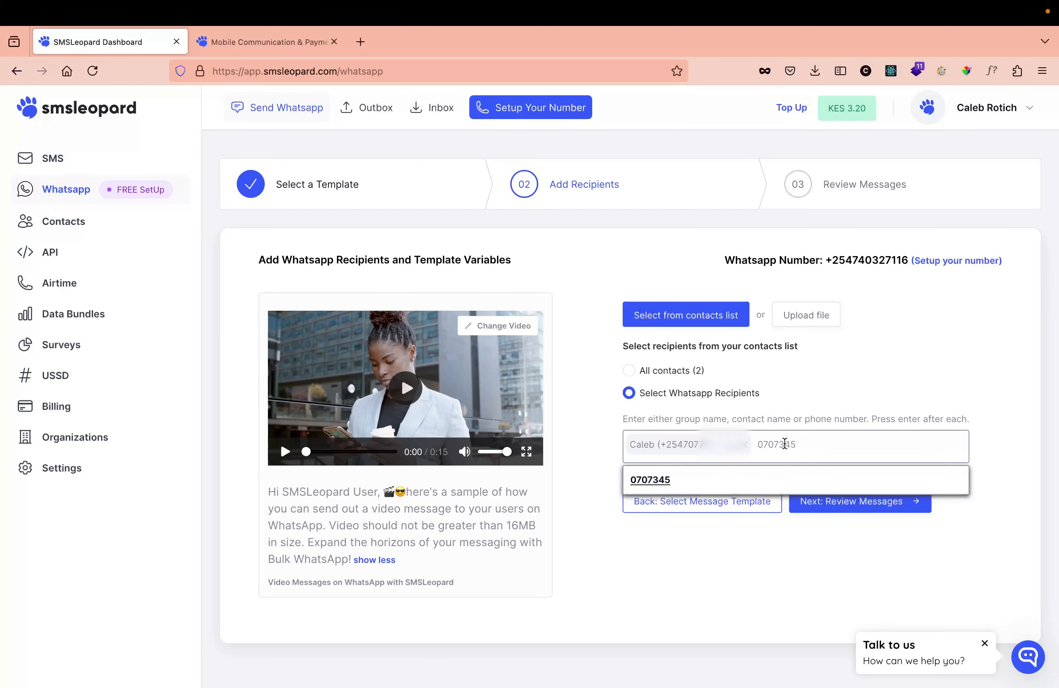
key("BackSpace")
key("BackSpace")
key("BackSpace")
key("BackSpace")
key("BackSpace")
key("BackSpace")
key("BackSpace")
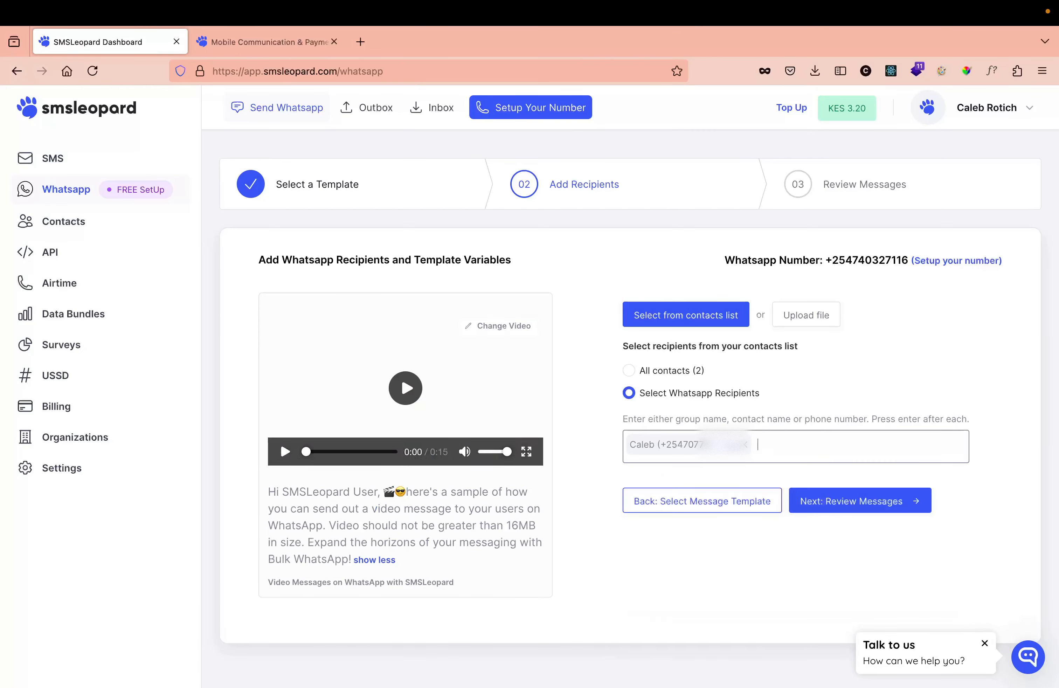
left_click(745, 444)
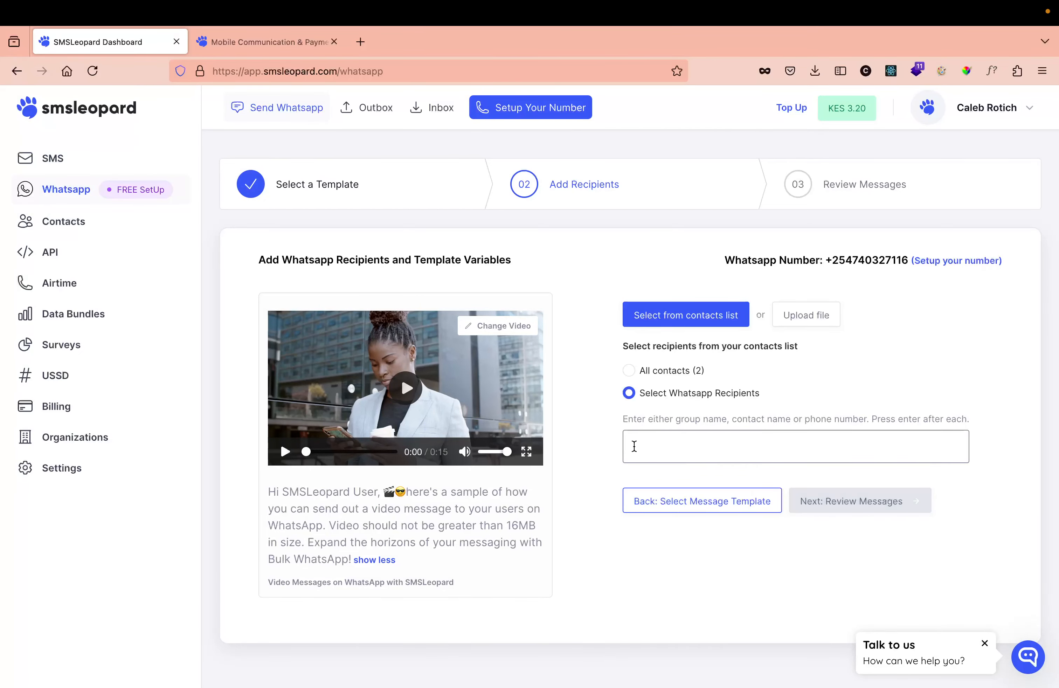
- Switch the recipient source to file upload, then replace the video template with the Order confirmed template and proceed to adding recipients
left_click(635, 371)
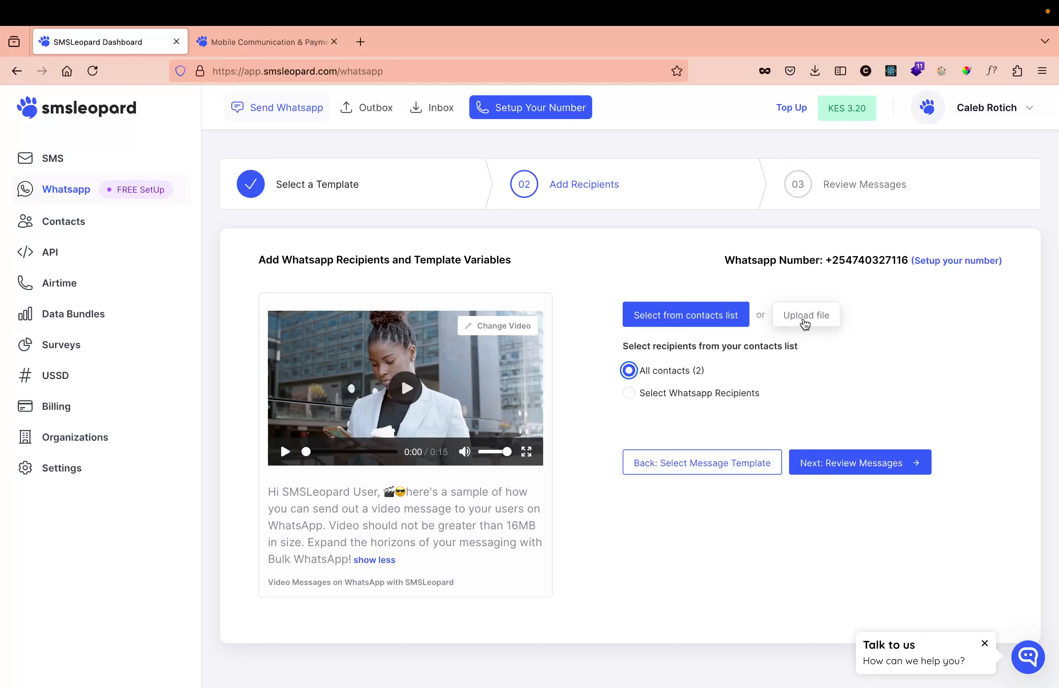
left_click(806, 322)
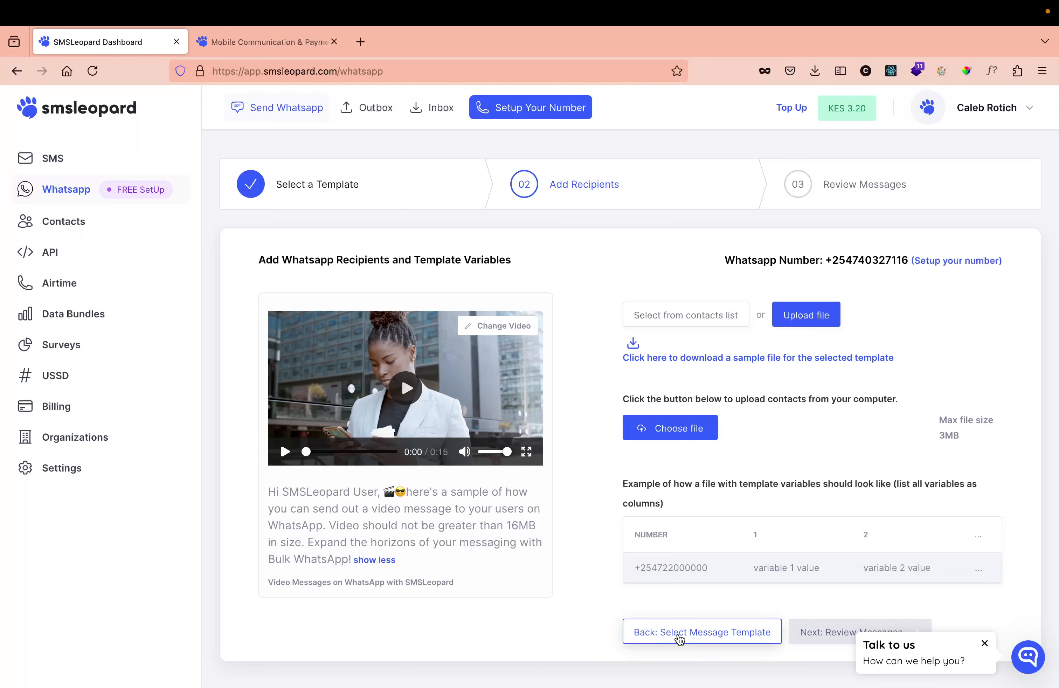
left_click(693, 642)
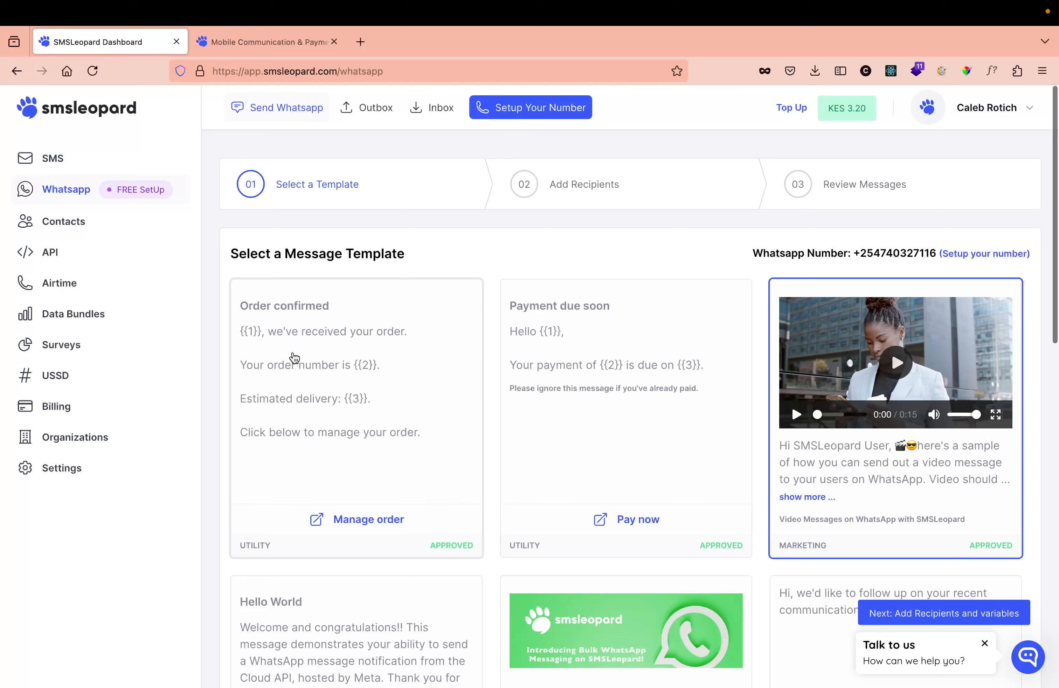
left_click(291, 360)
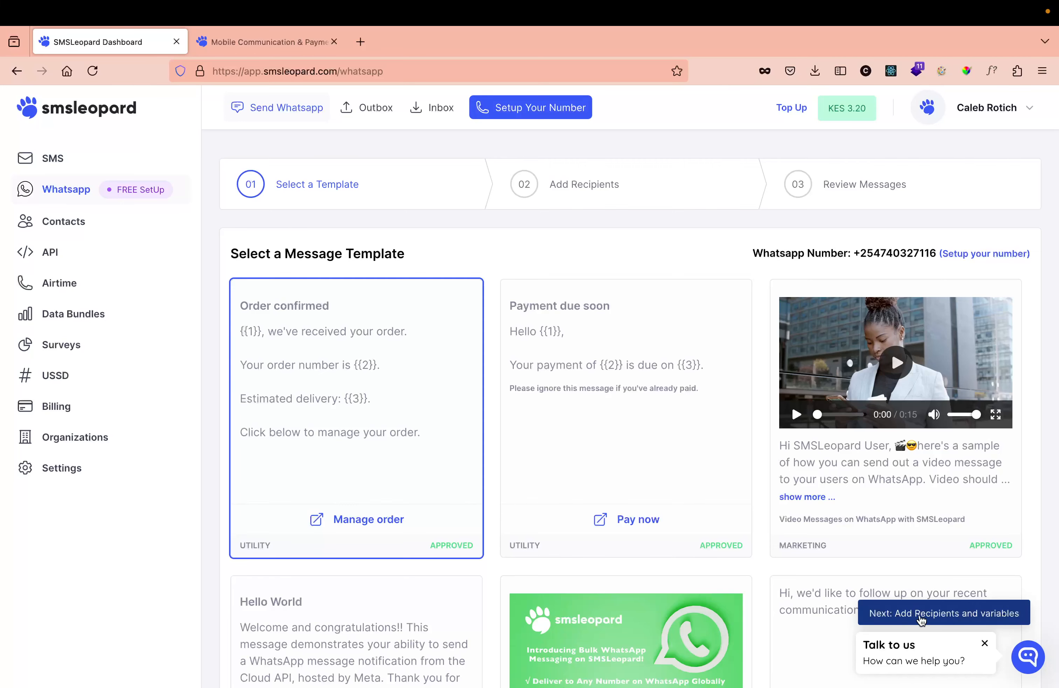
left_click(920, 615)
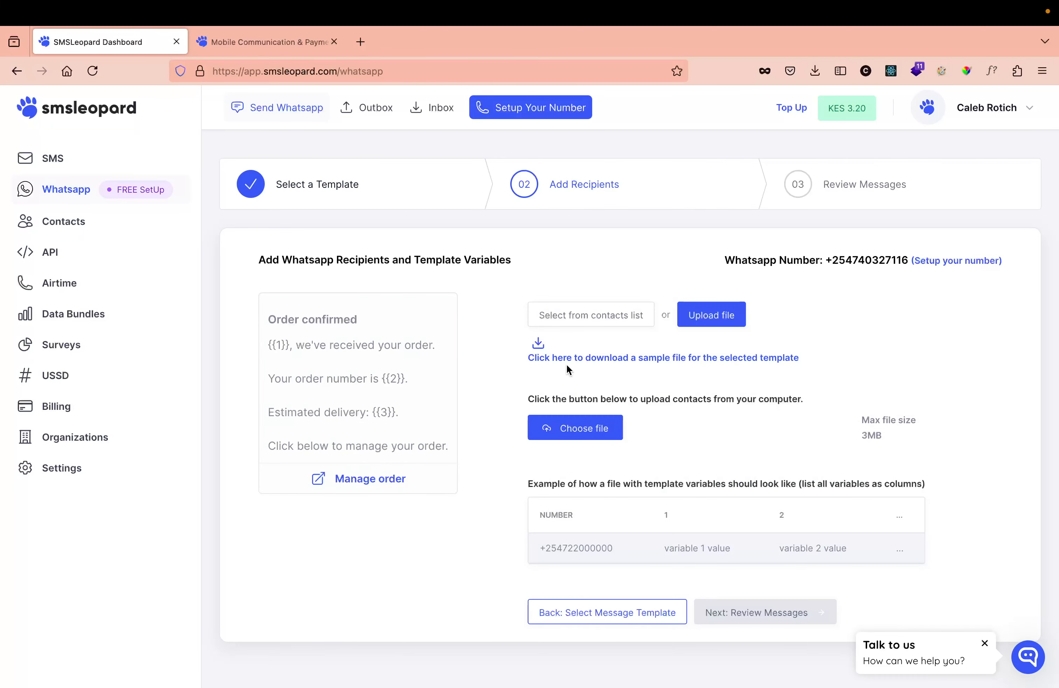
- Compare the contacts-list and file-upload recipient options, and view the recipient spreadsheet with its NUMBER column and variable columns 1 to 3
left_click(564, 318)
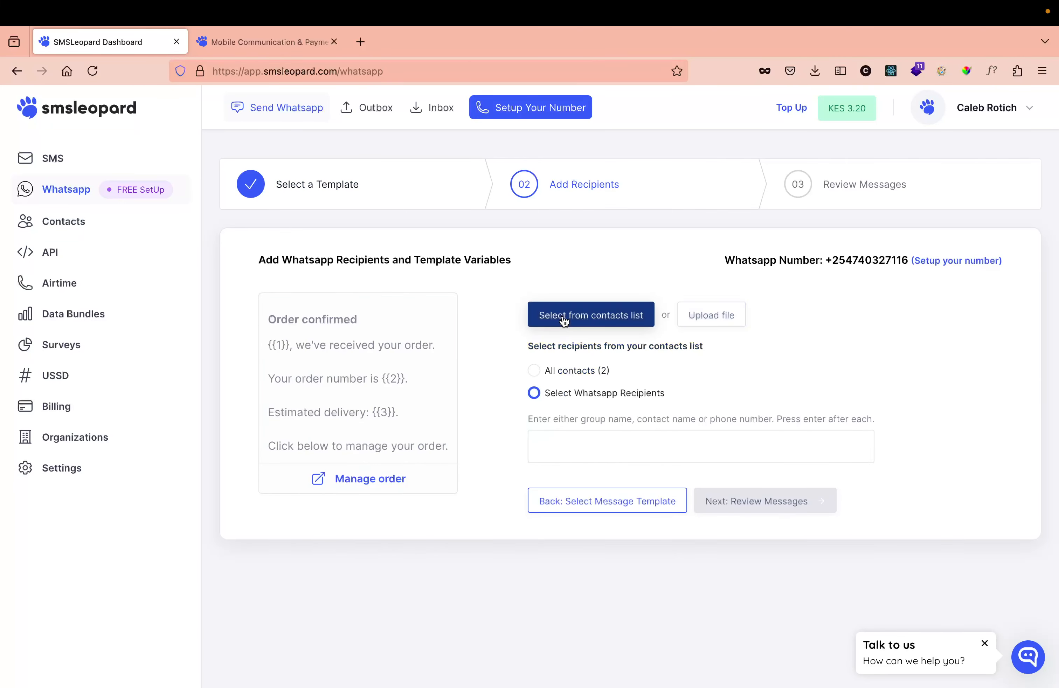
left_click(715, 319)
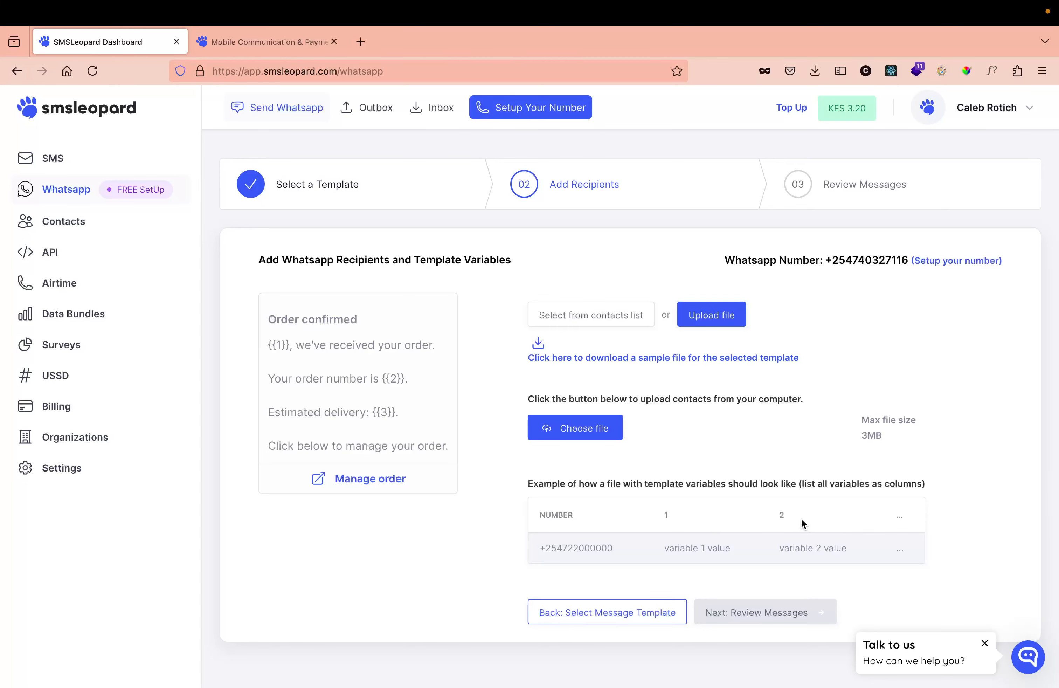
key("ctrl+Right")
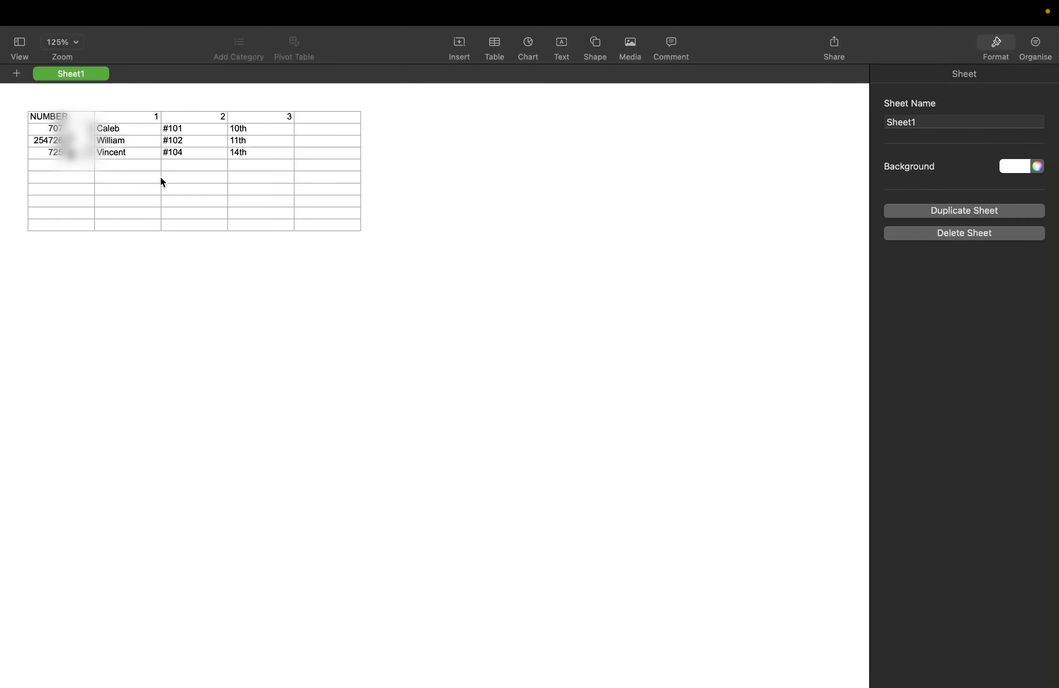
key("ctrl+Left")
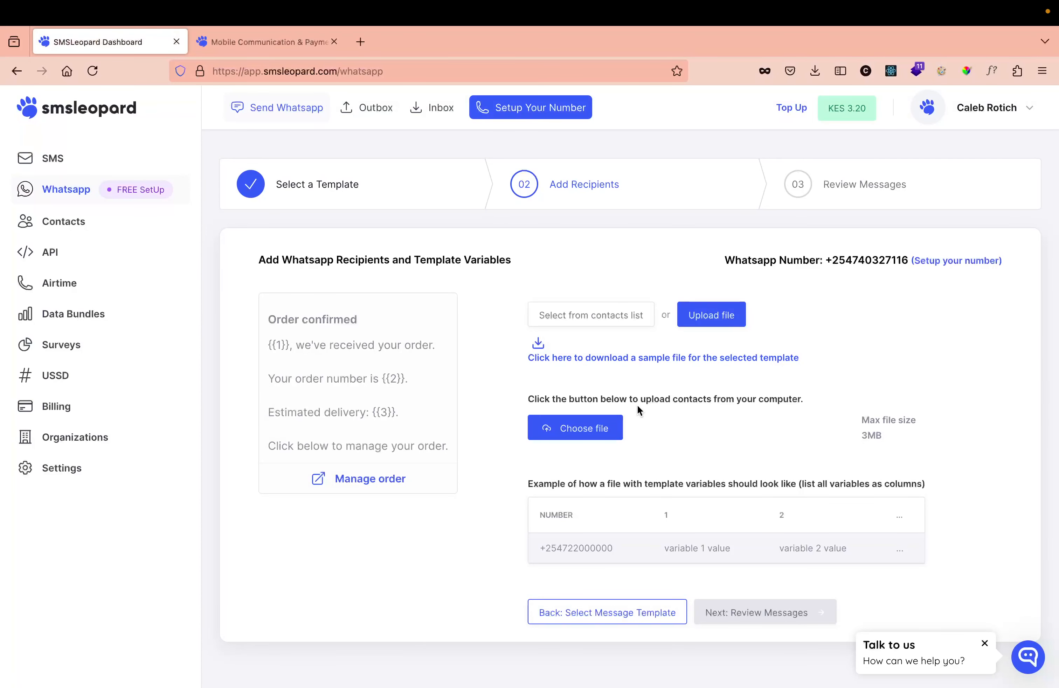
- Upload Order Confirmation.xlsx as the recipients and variables file and proceed to the message review
left_click(578, 429)
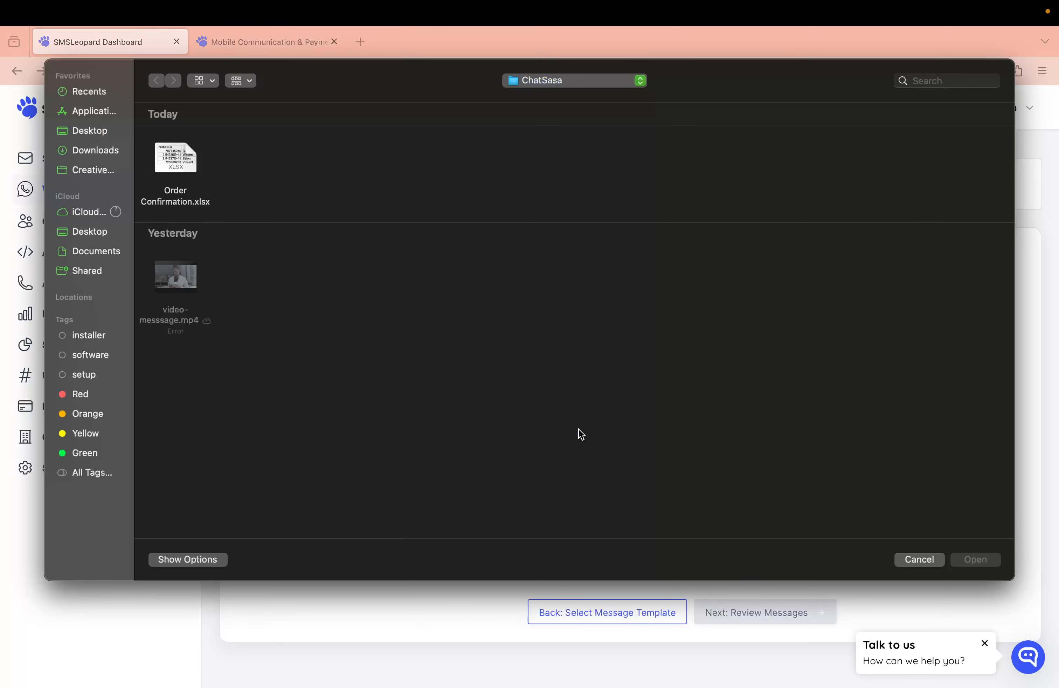
left_click(174, 177)
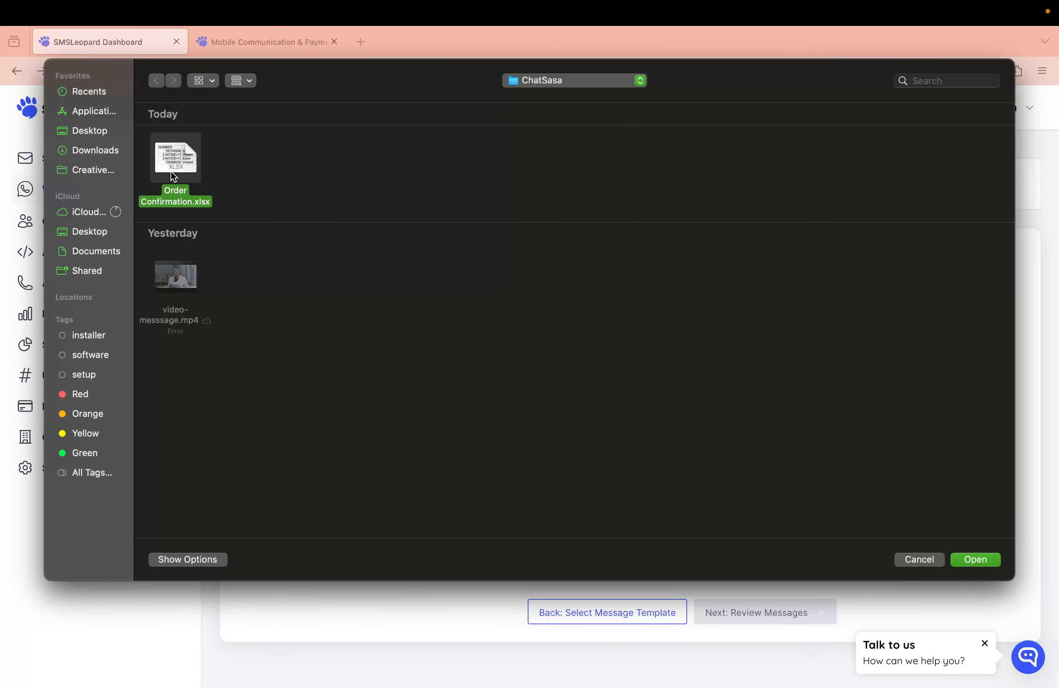
left_click(976, 560)
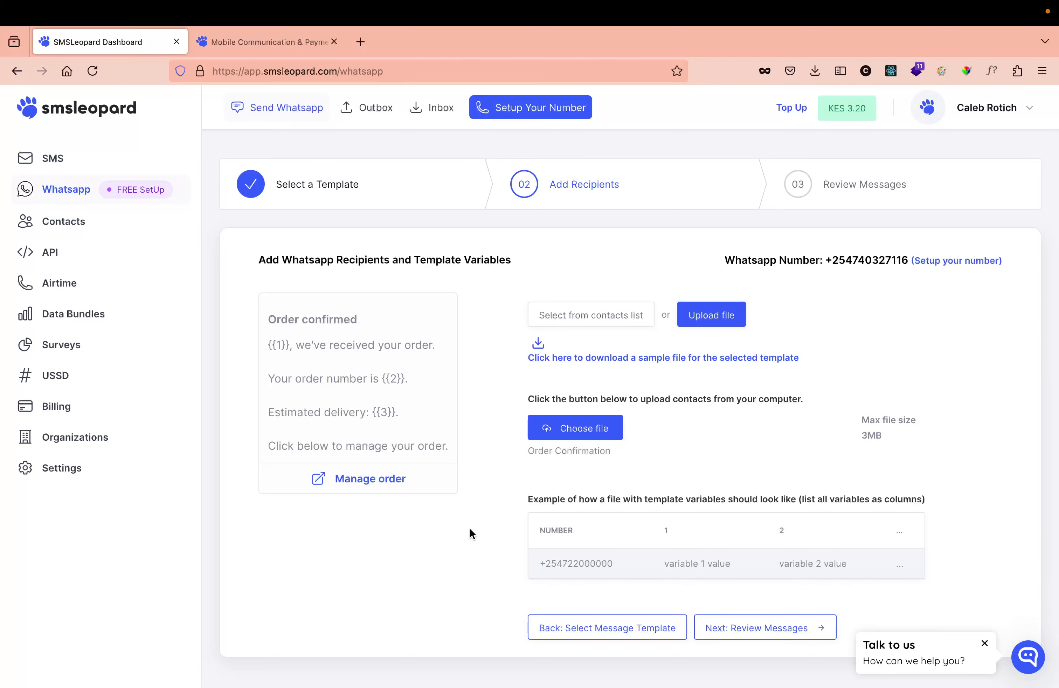
left_click(747, 629)
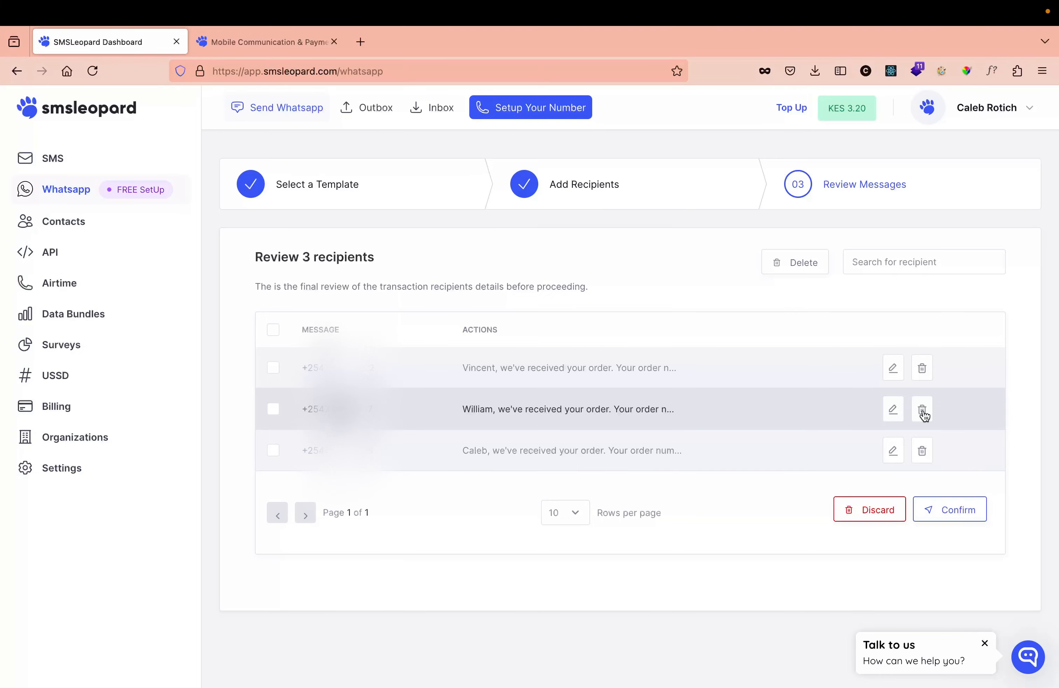
- Delete the second recipient from the review list and confirm sending the order message to the remaining recipients
left_click(923, 410)
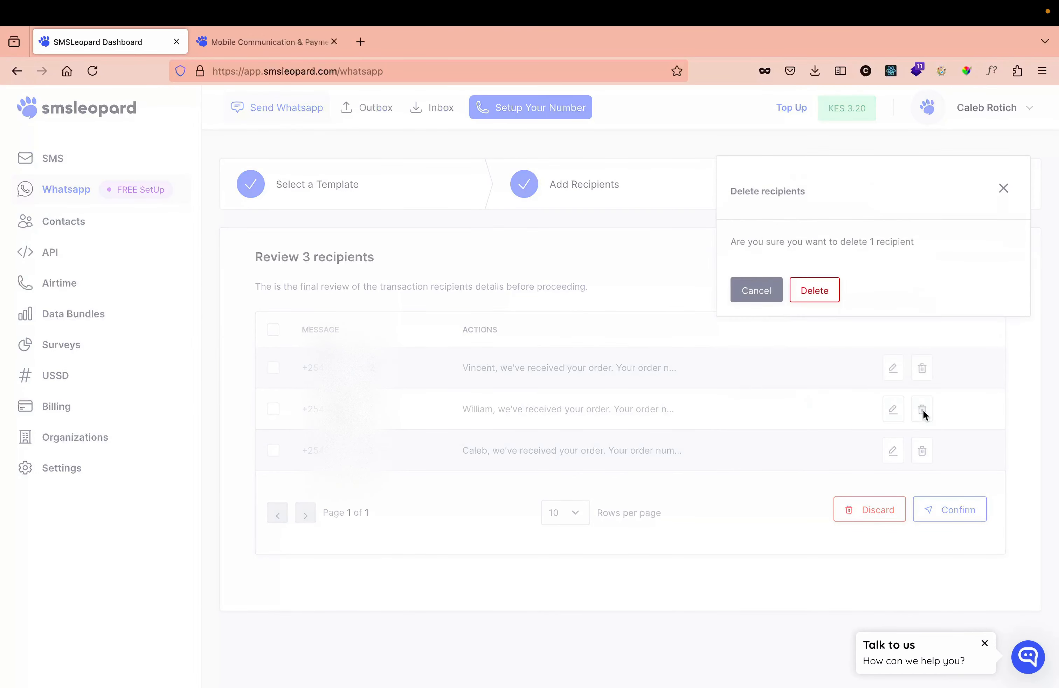
left_click(820, 291)
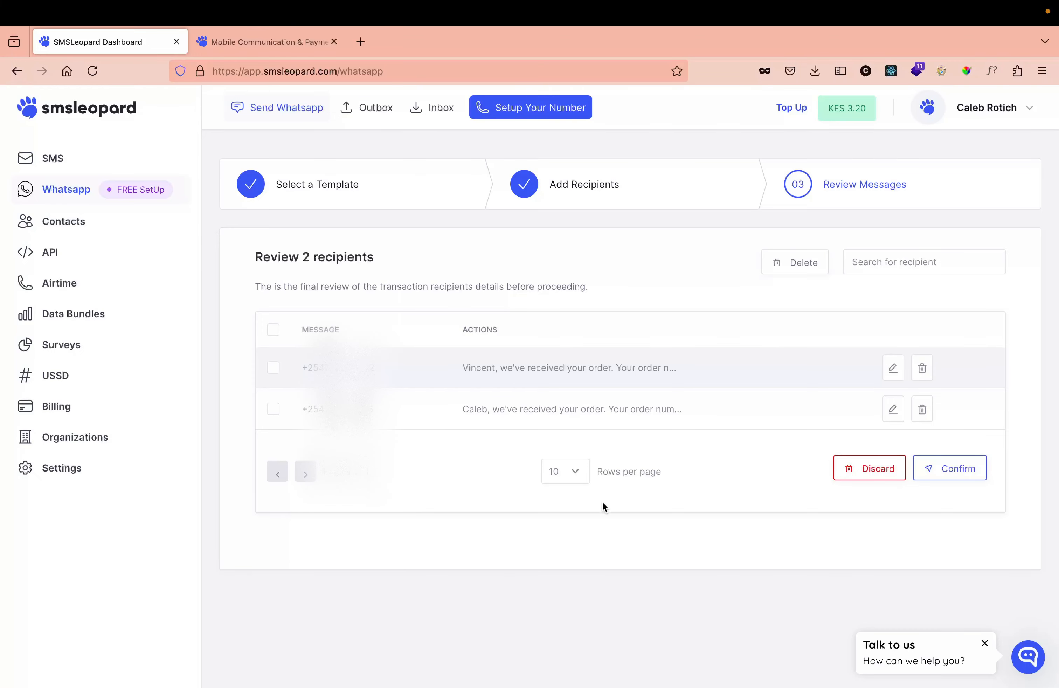
left_click(948, 469)
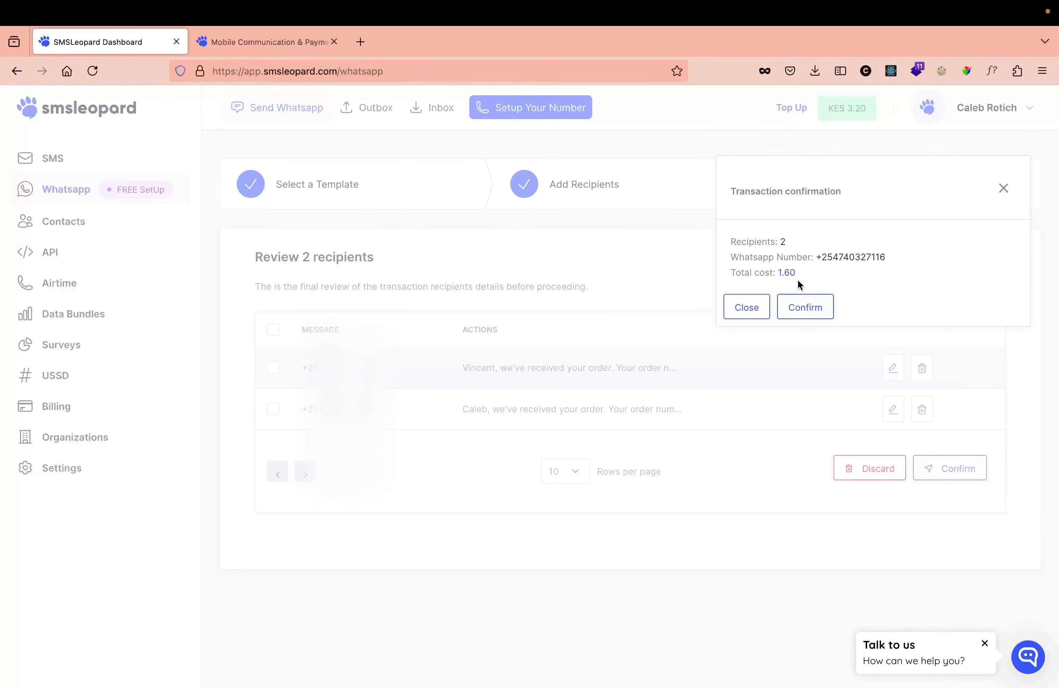
left_click(813, 309)
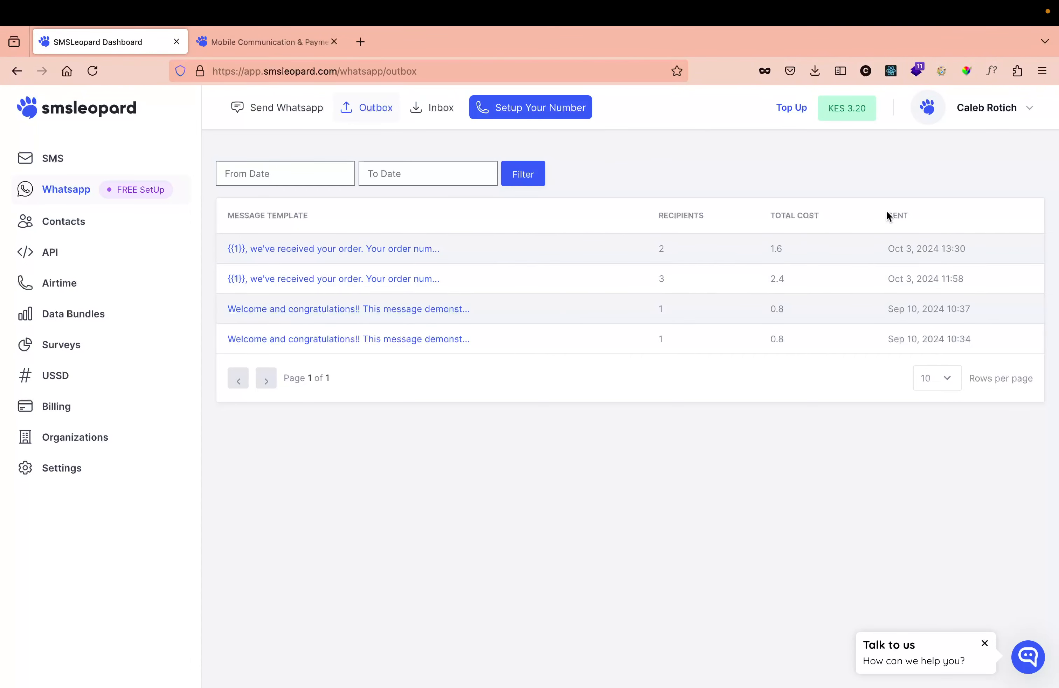
- View the delivery summary of the newly sent order message and return to the outbox
left_click(318, 247)
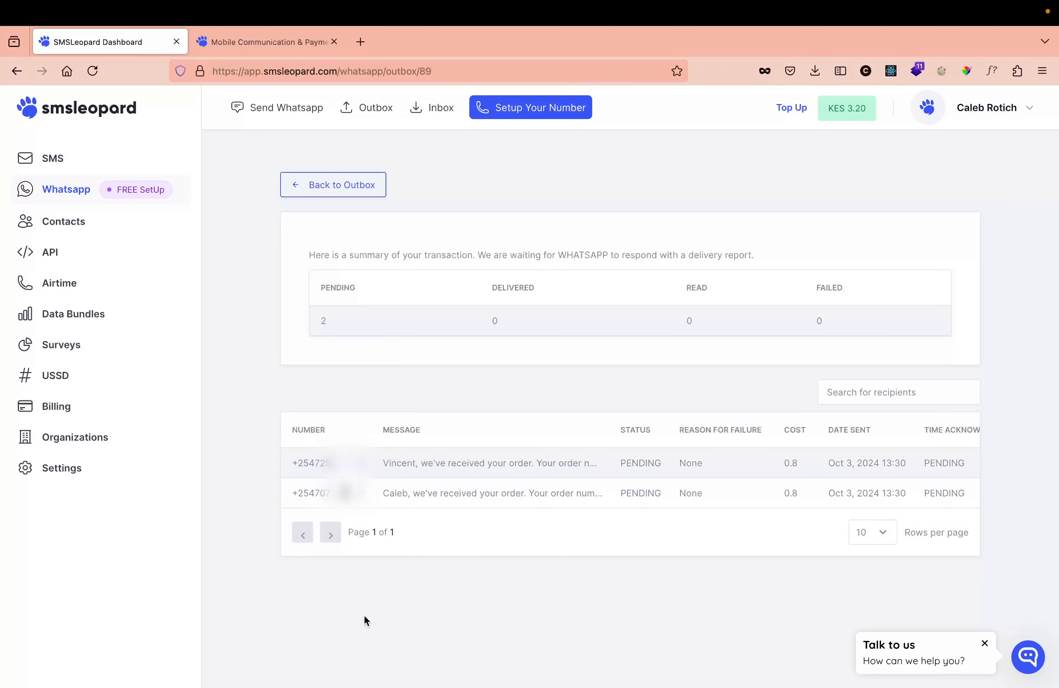
left_click(319, 186)
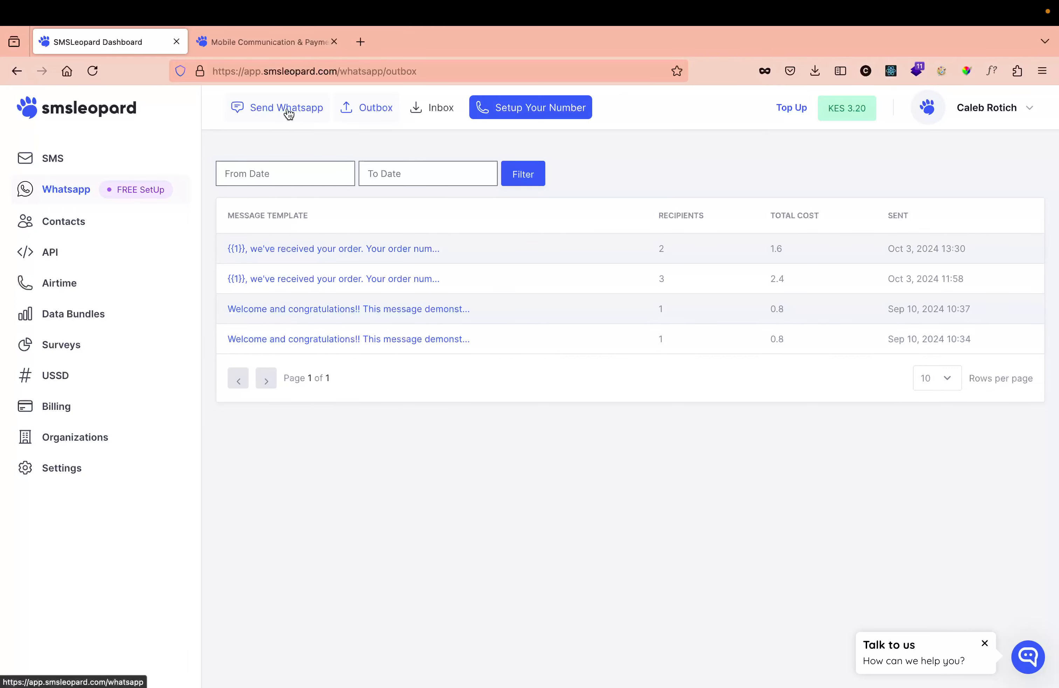
- Examine the WhatsApp number setup page, covering the phone number and Meta account requirements and the four Meta account information fields
left_click(260, 112)
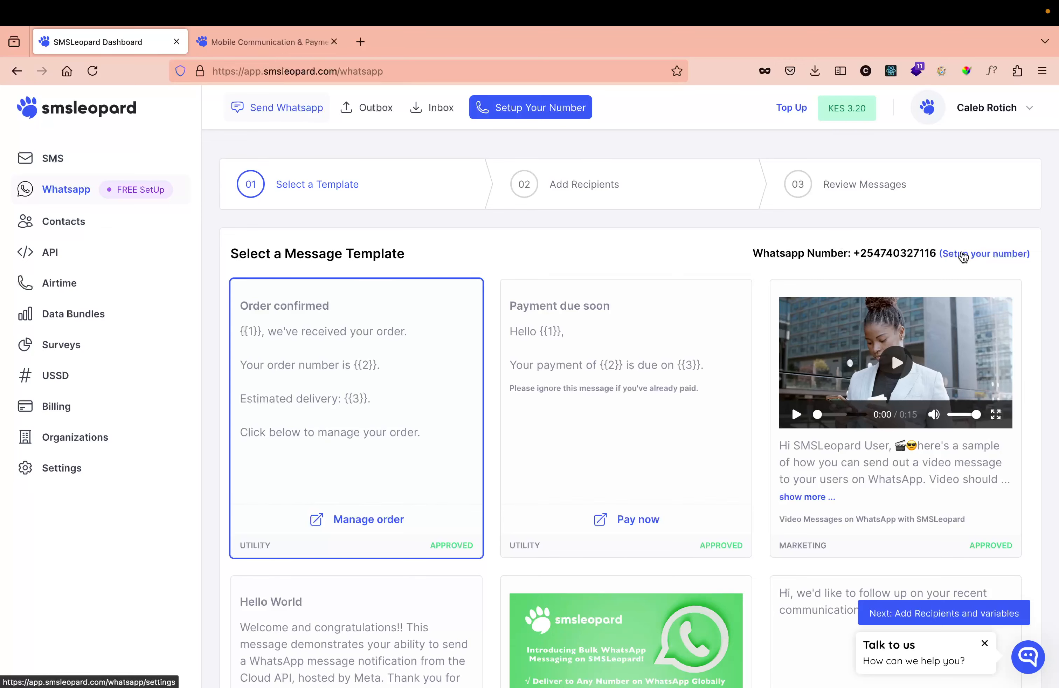
left_click(963, 255)
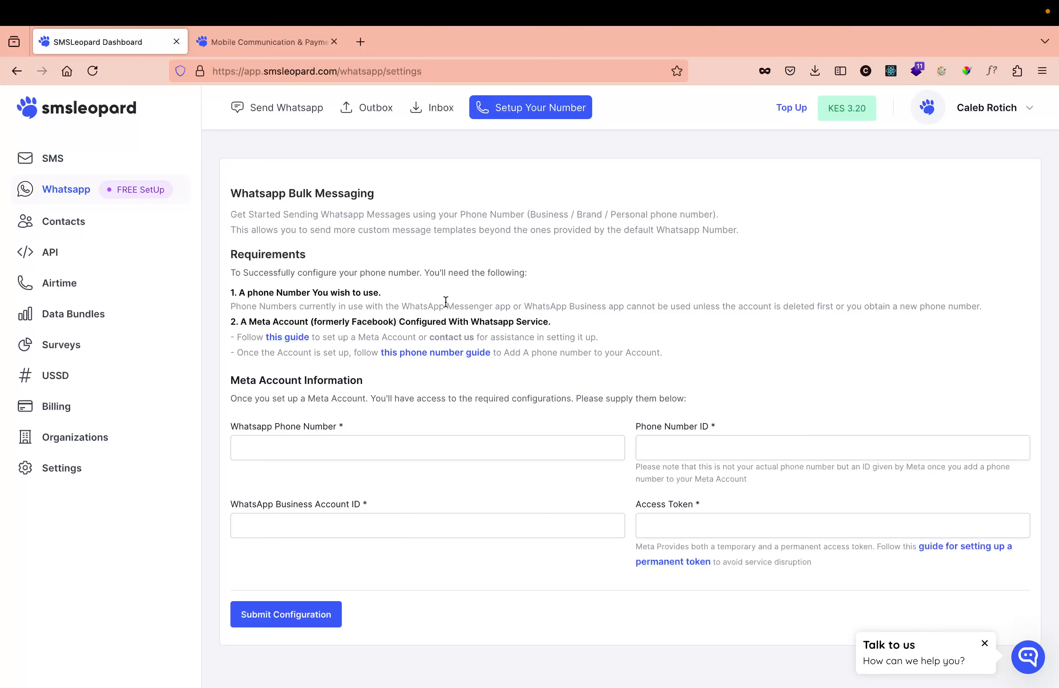
left_click_drag(401, 308, 510, 309)
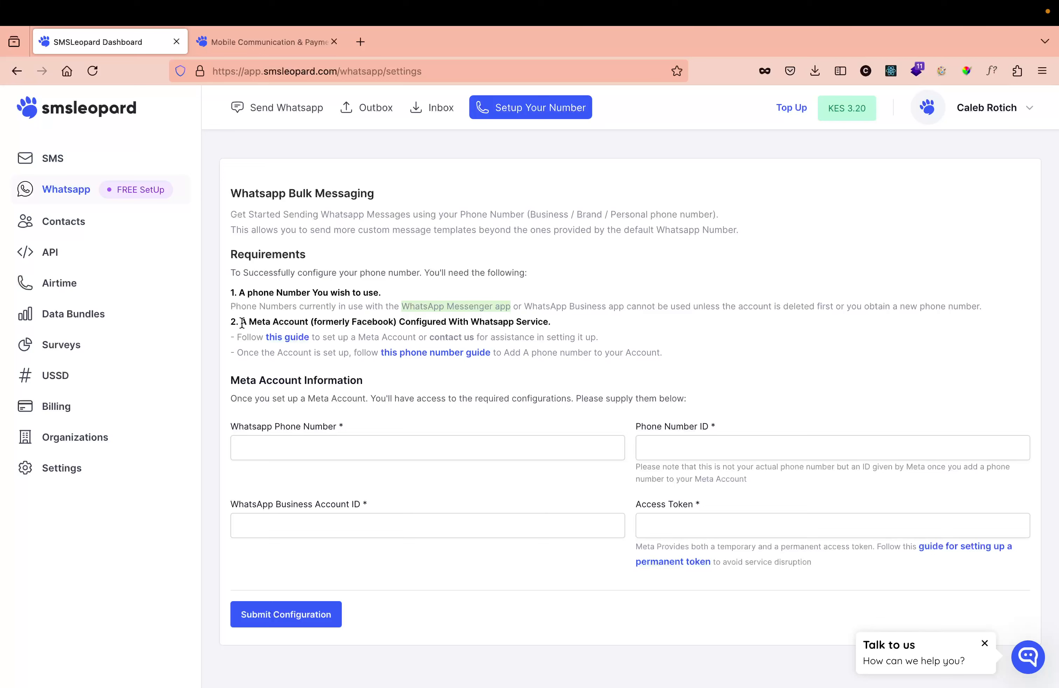
left_click_drag(241, 323, 309, 322)
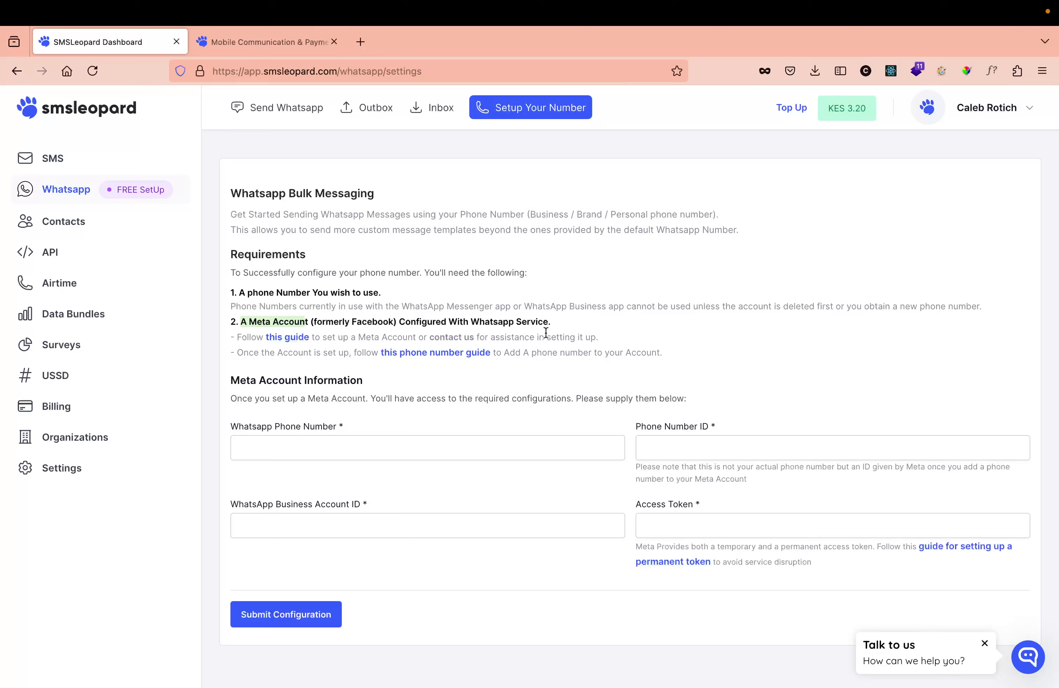
left_click(281, 448)
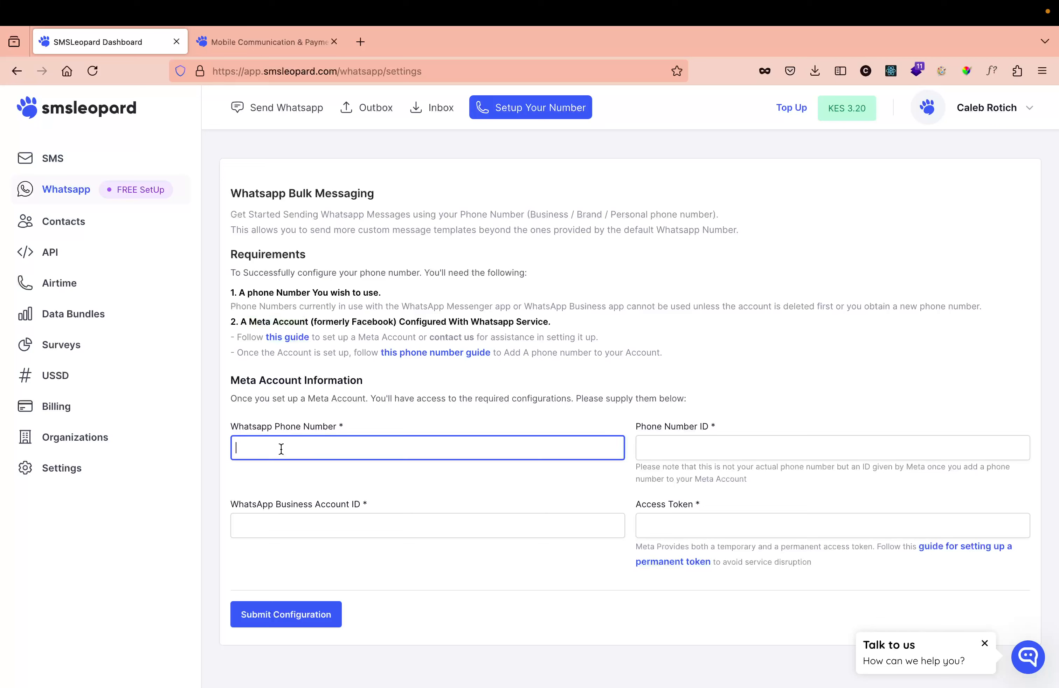
left_click(723, 438)
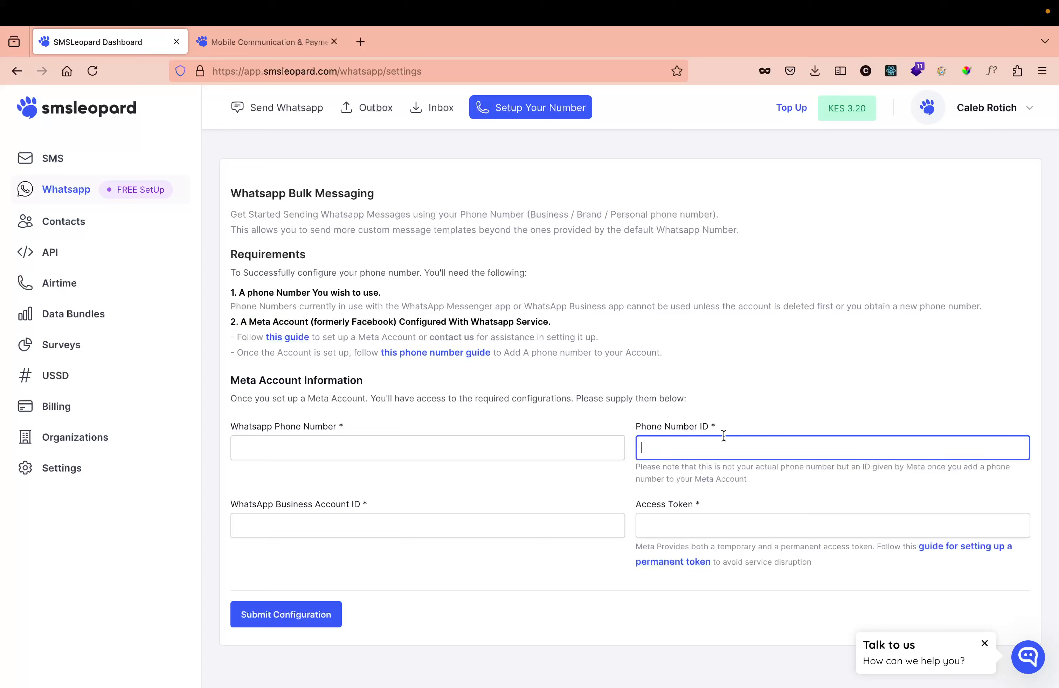
left_click(557, 518)
left_click(688, 526)
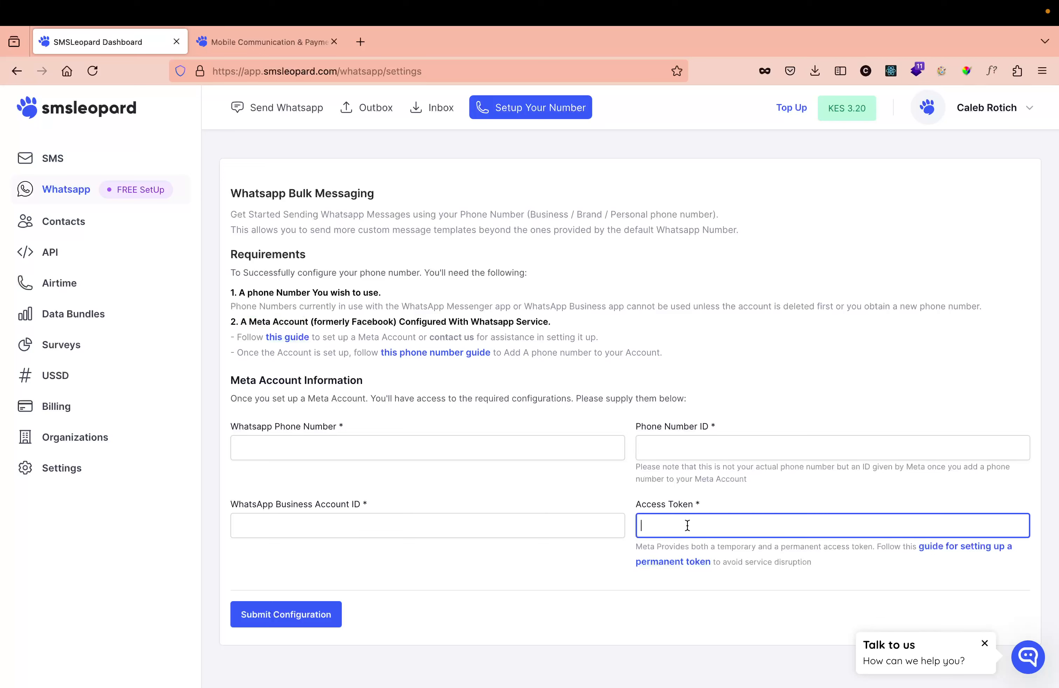
left_click(289, 449)
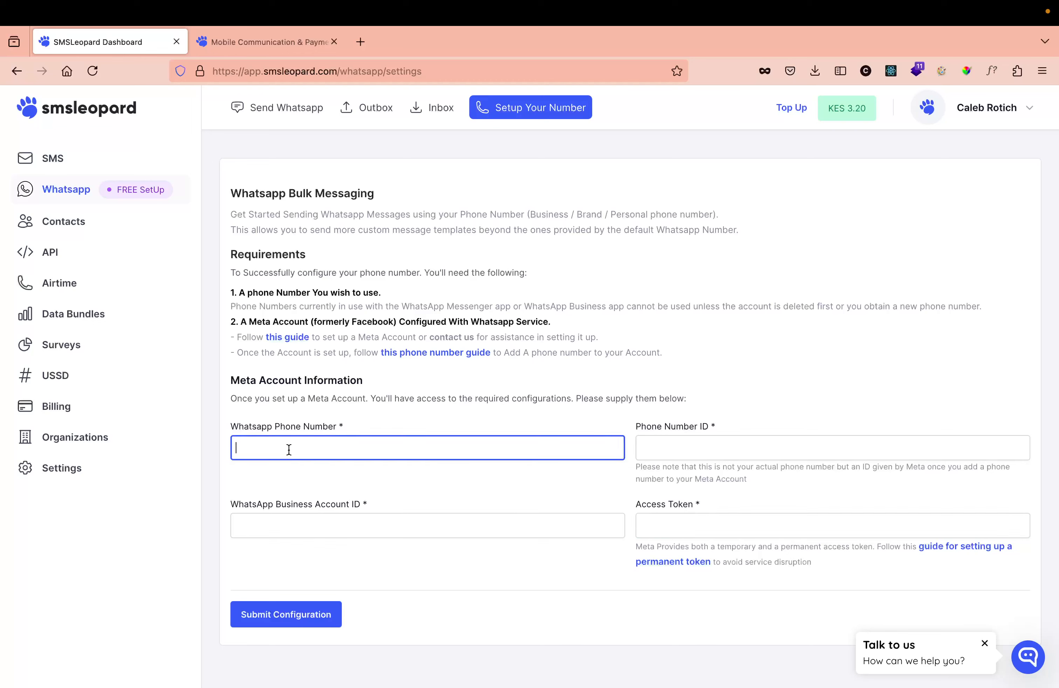
left_click(680, 442)
left_click(589, 517)
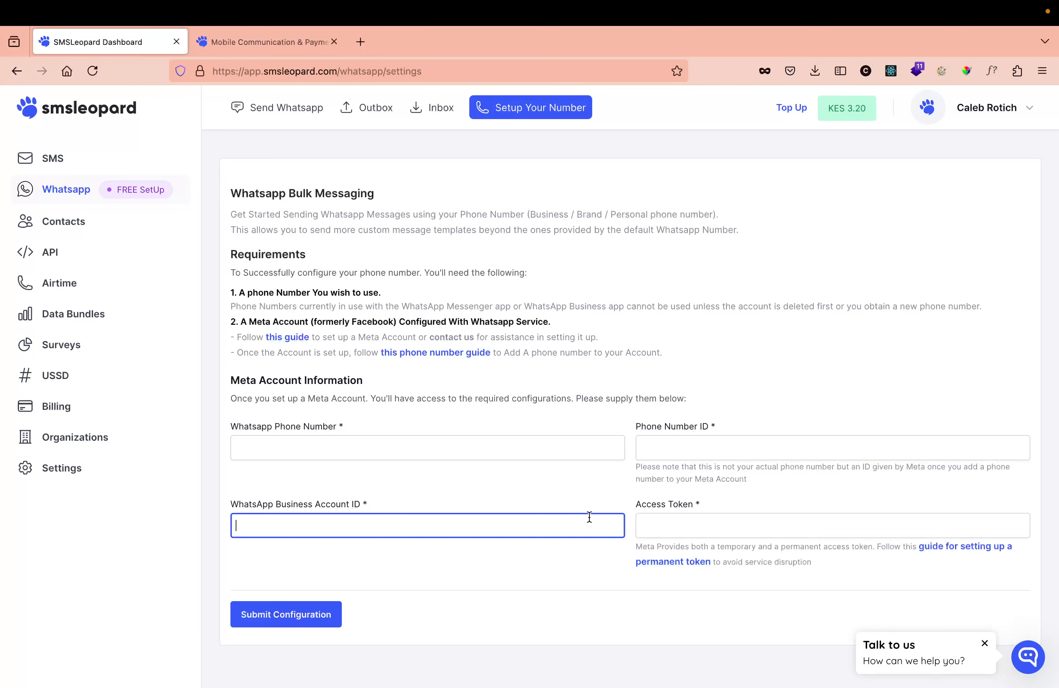
left_click(672, 520)
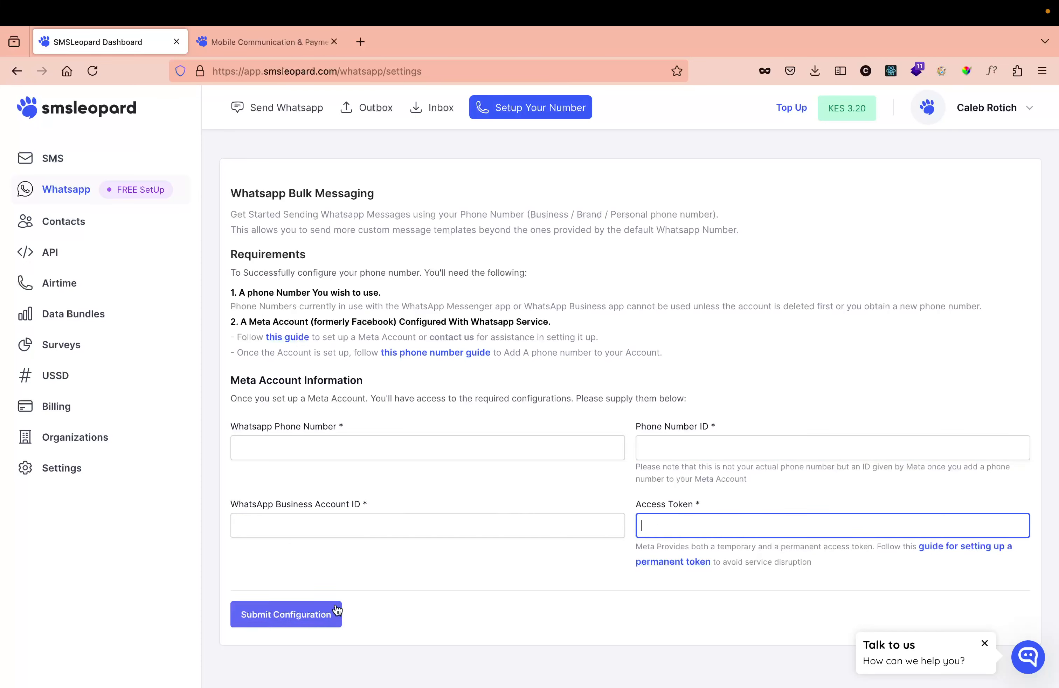
- Reopen the latest order message from the outbox twice to check each recipient's updated delivery and read status
left_click(272, 112)
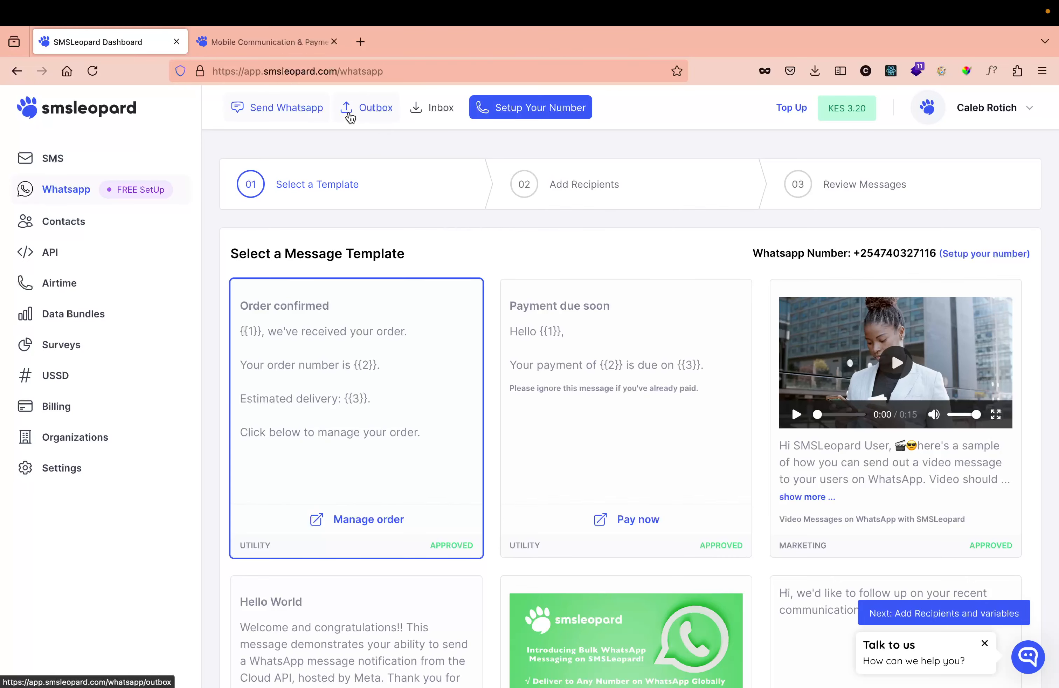
left_click(374, 113)
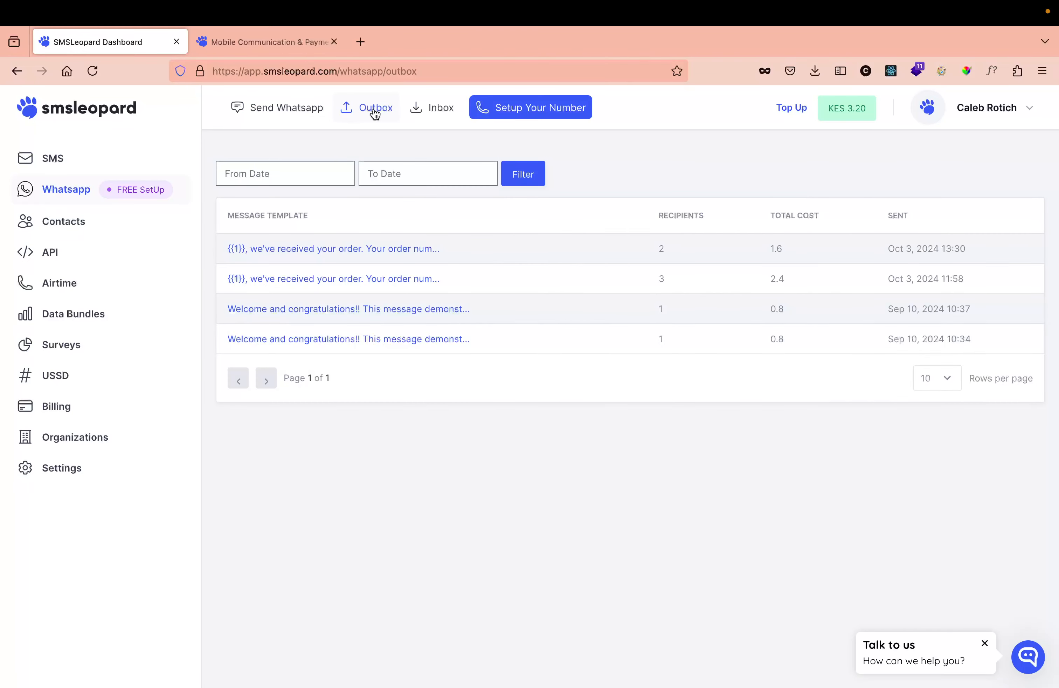
left_click(322, 250)
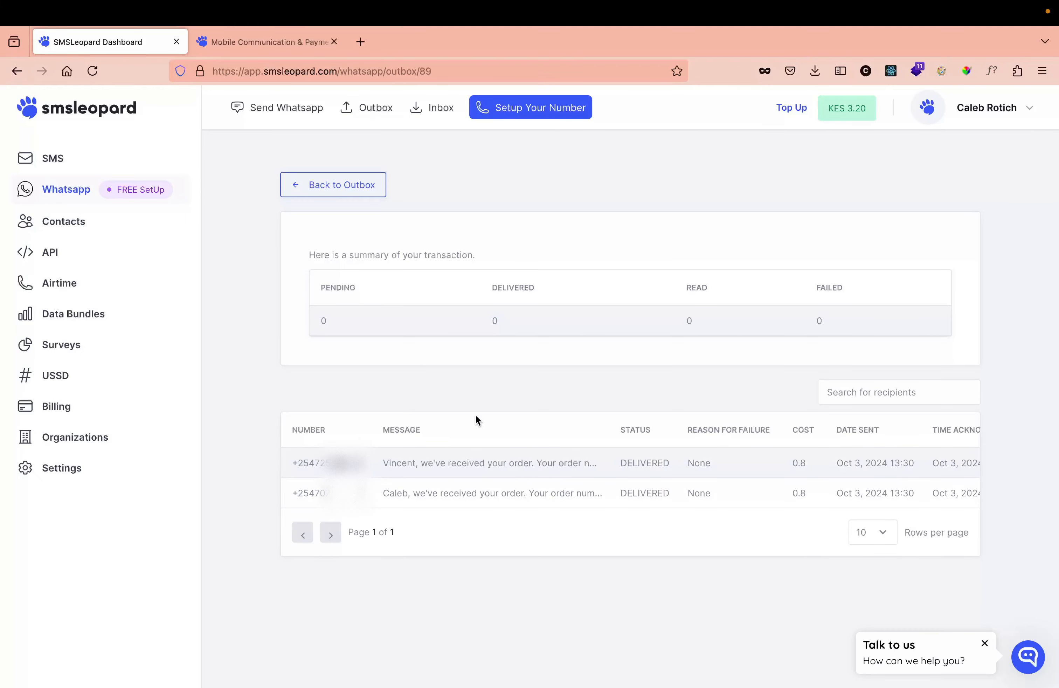
left_click(360, 193)
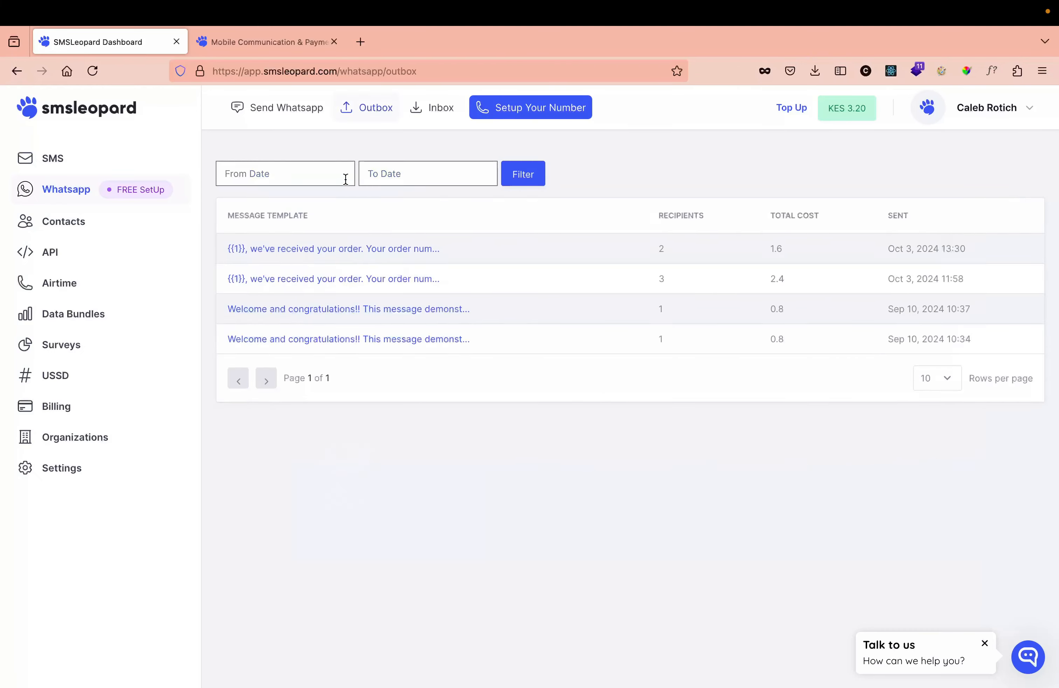
left_click(337, 248)
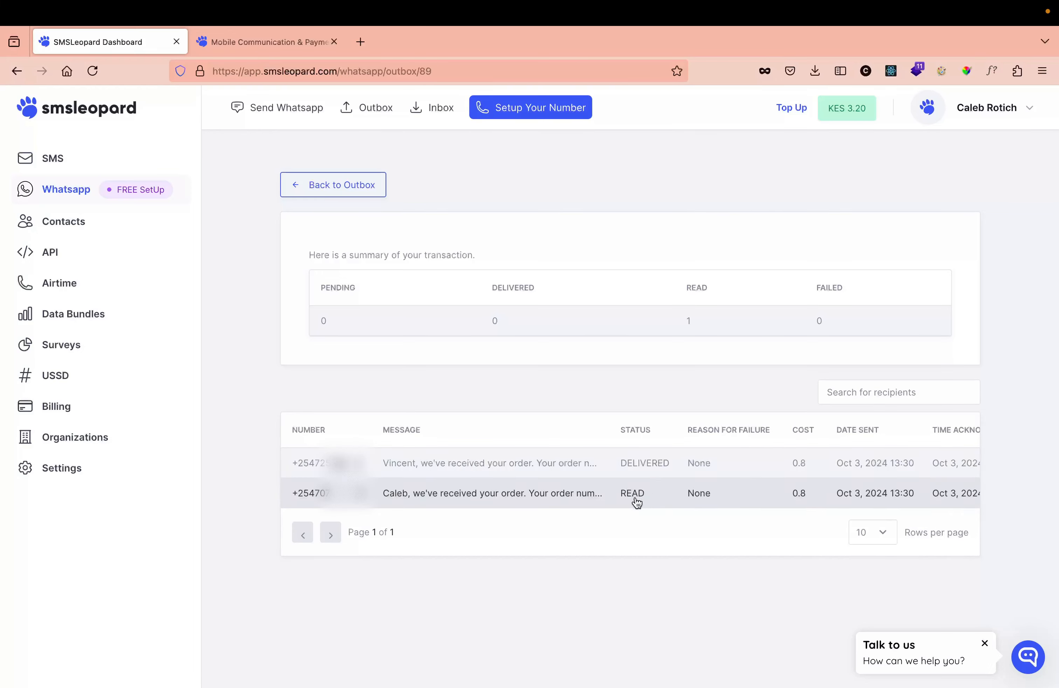
left_click(305, 191)
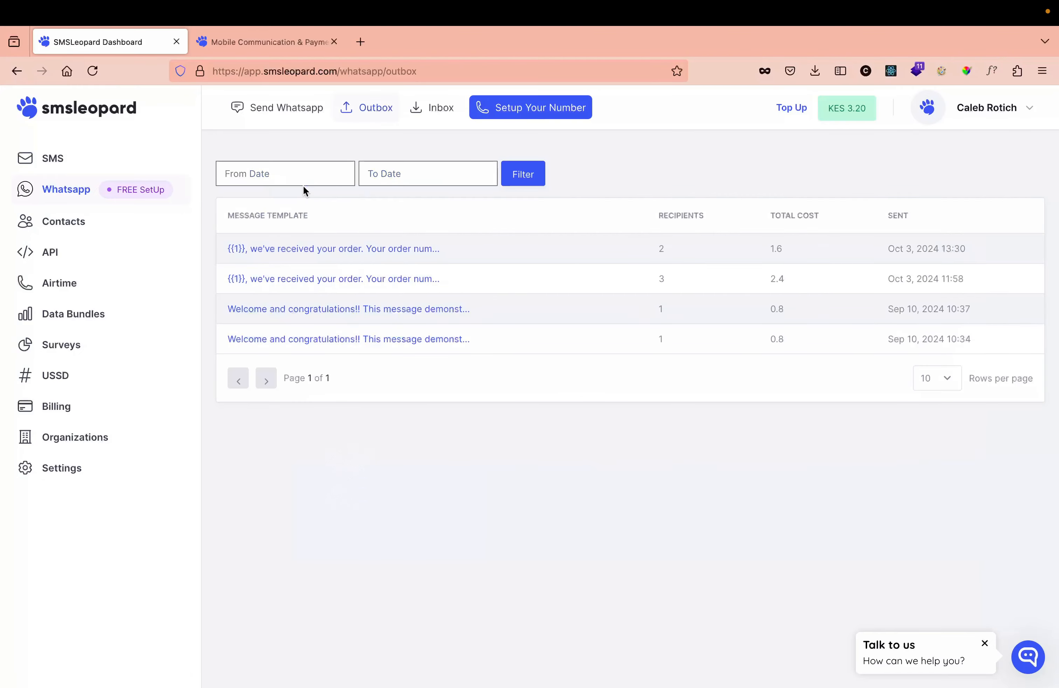
left_click(285, 108)
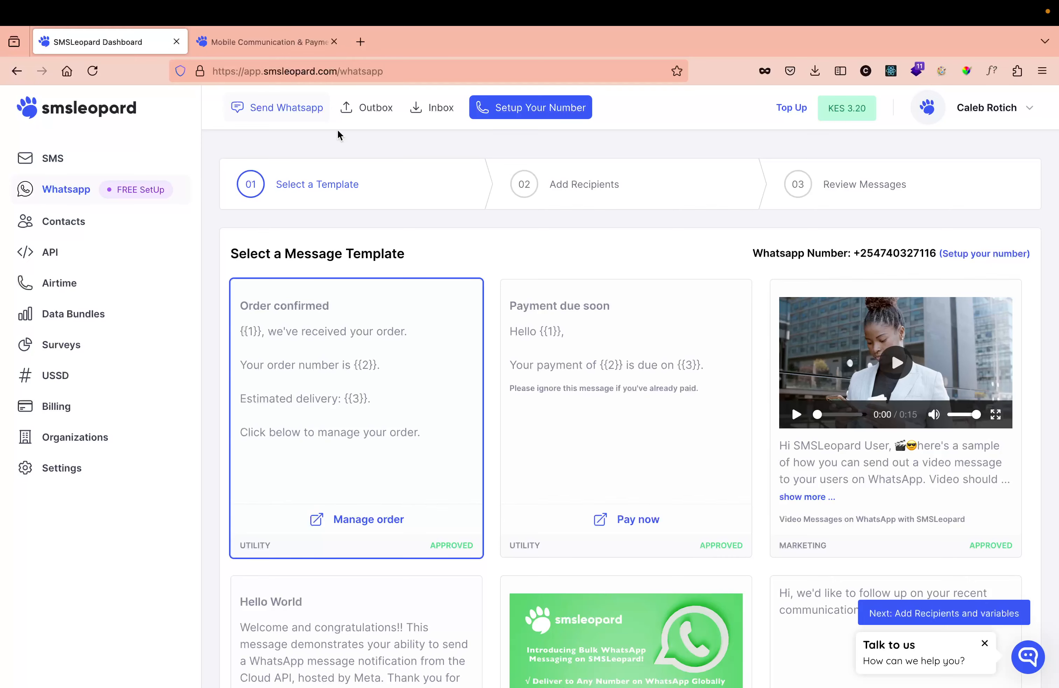
left_click(271, 40)
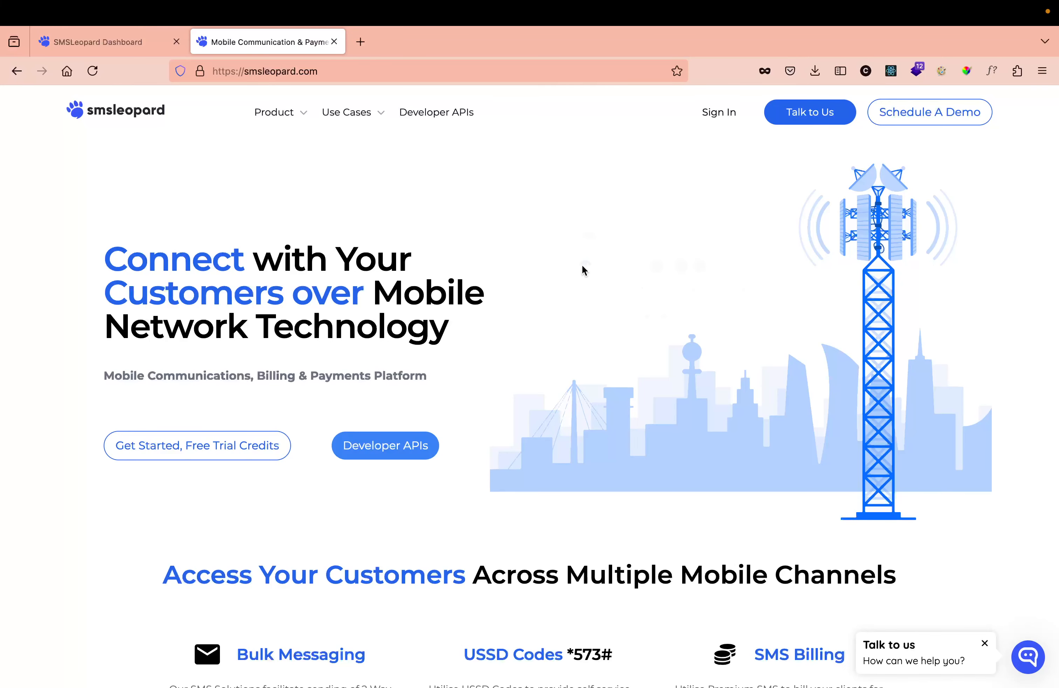
left_click(126, 45)
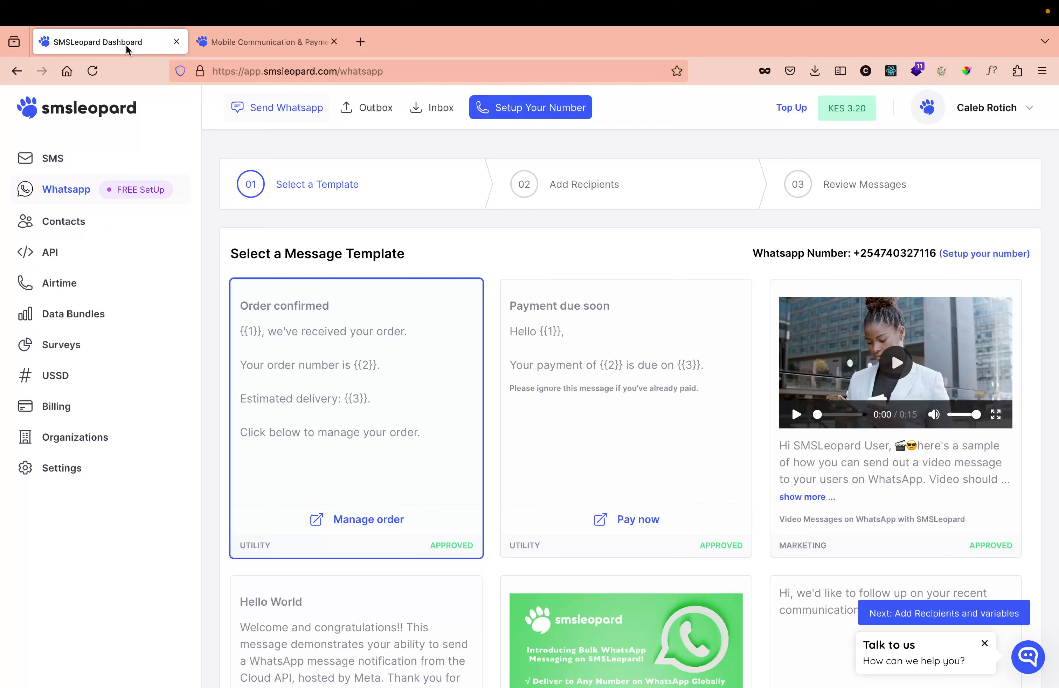